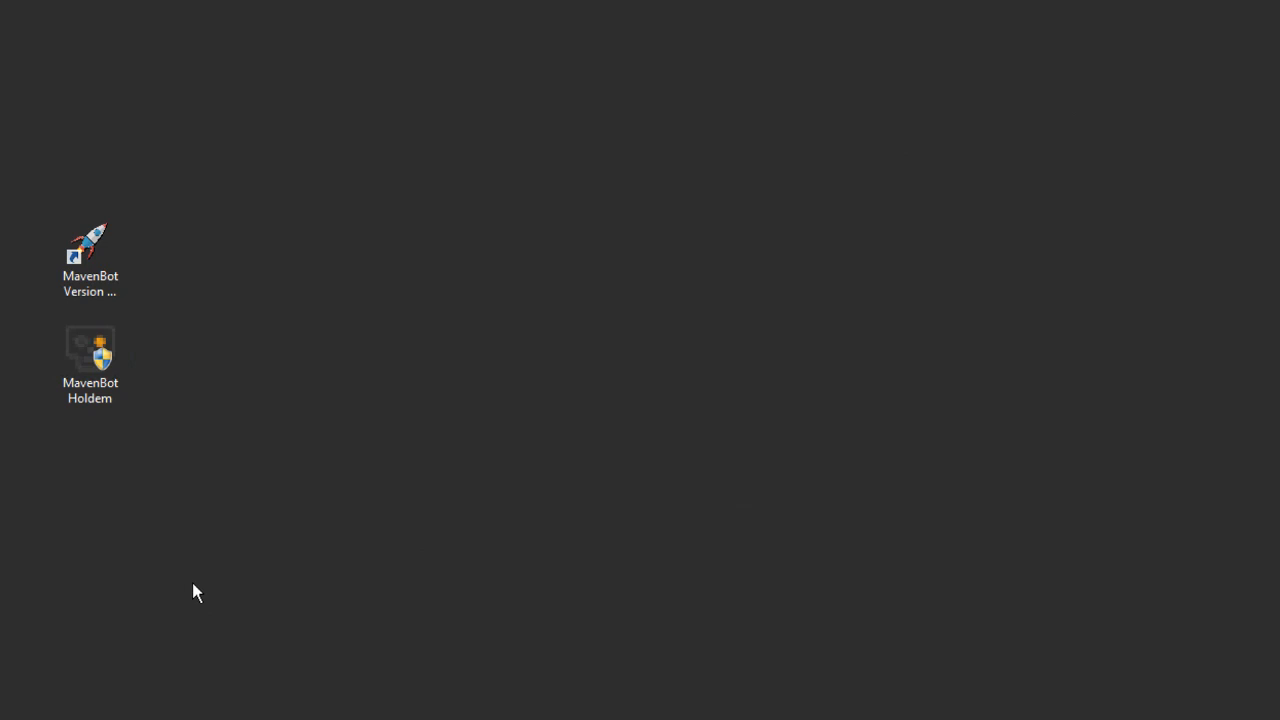
Step: Launch the MavenBot Version 2 Holdem shortcut as administrator, allow the changes, and move its window clear of the desktop shortcuts
{"action": "right_click", "coordinate": [88, 252]}
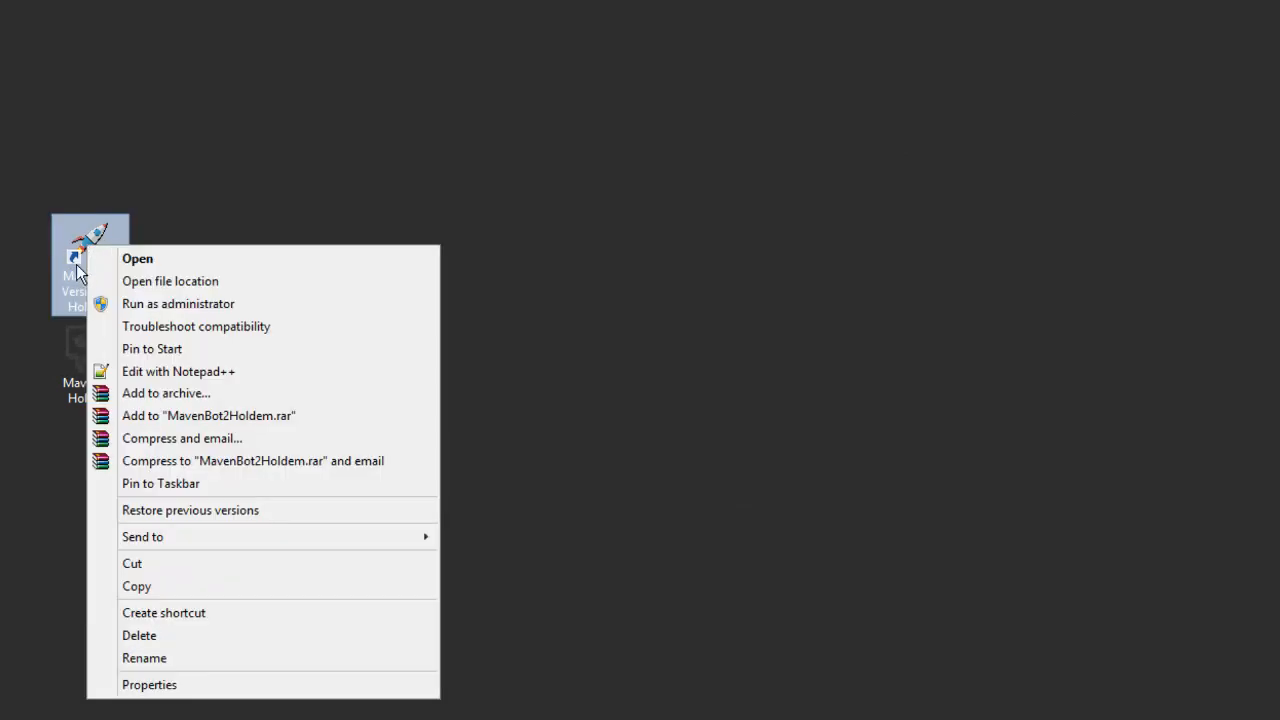
{"action": "left_click", "coordinate": [147, 304]}
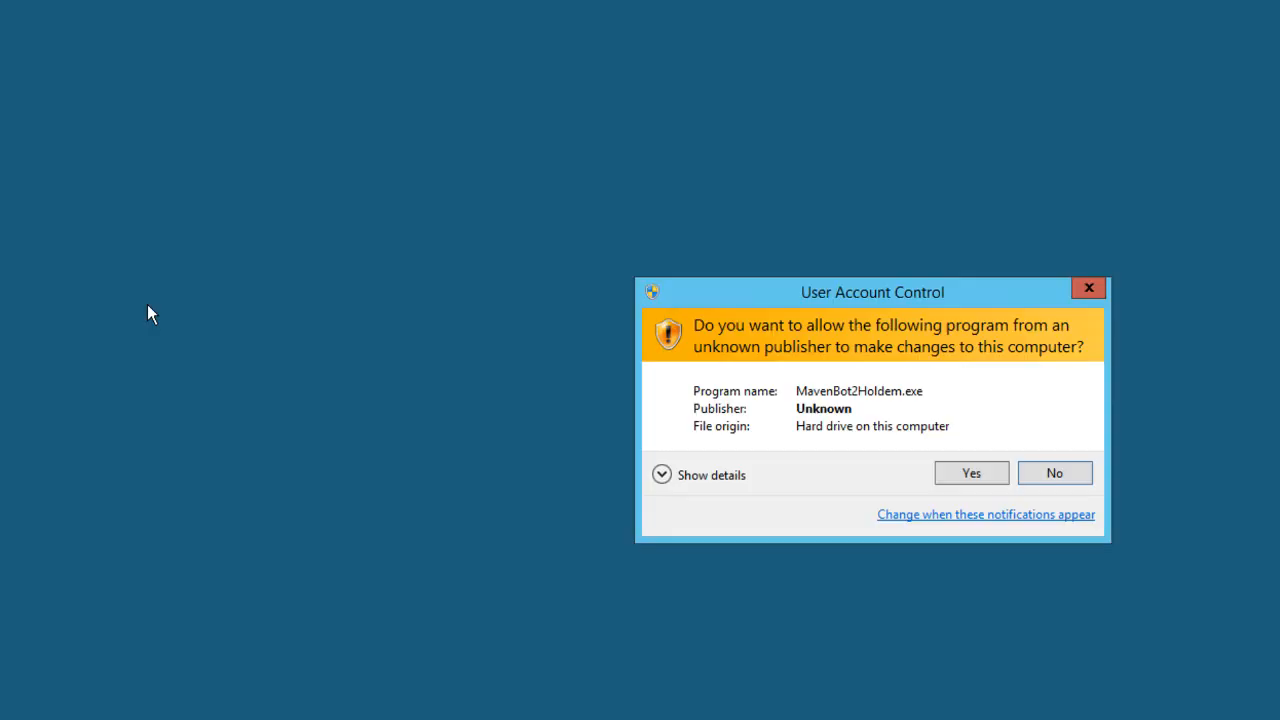
{"action": "left_click", "coordinate": [948, 476]}
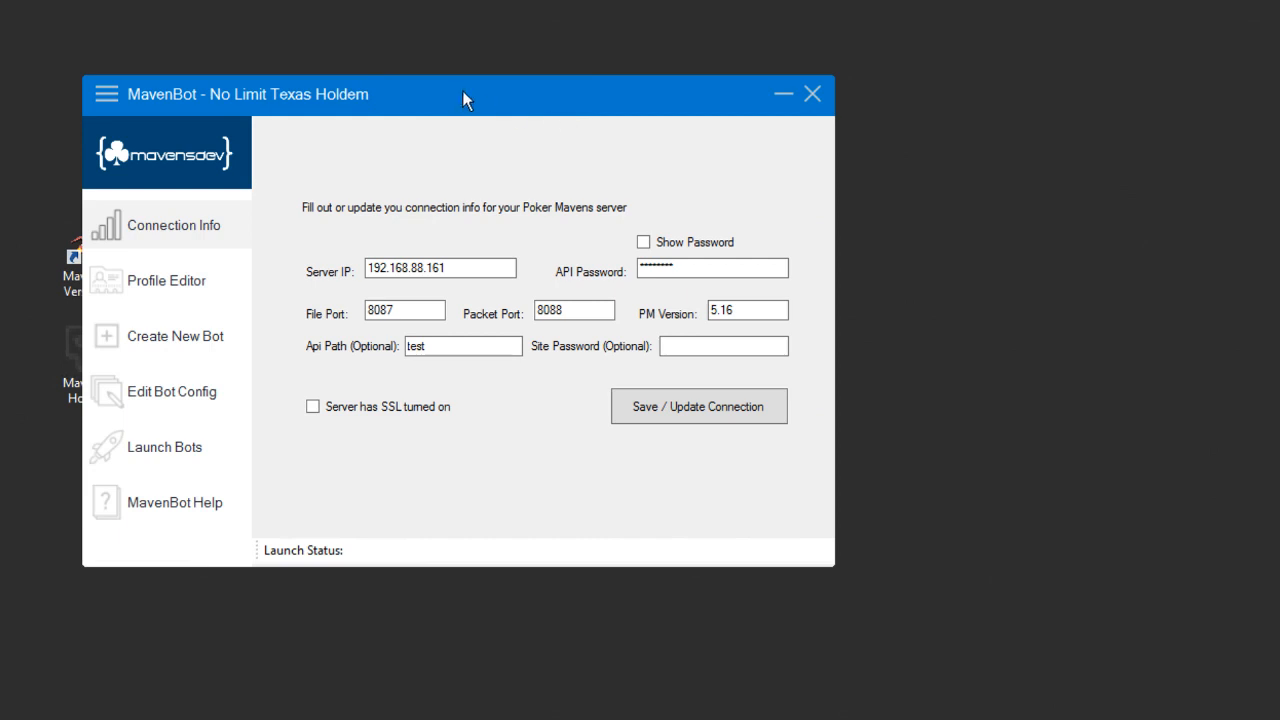
{"action": "left_click_drag", "start_coordinate": [462, 100], "coordinate": [712, 113]}
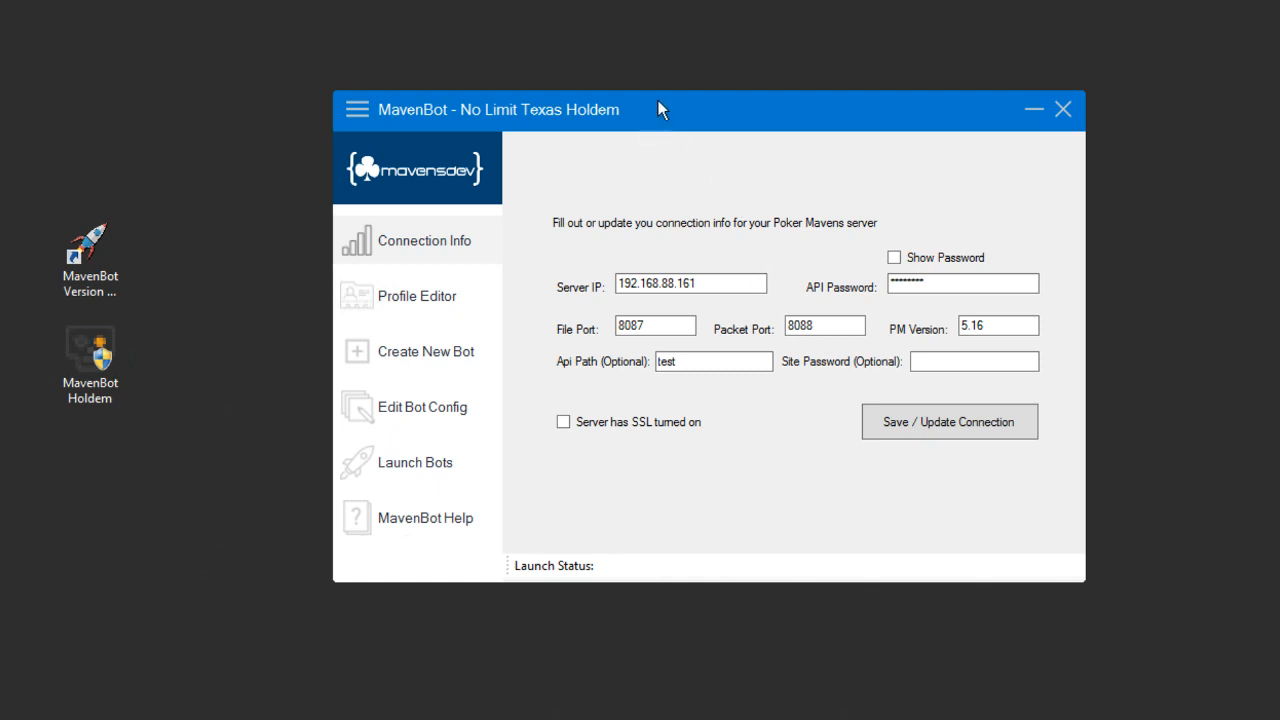
Step: Load the existing Default profile into the Profile Editor
{"action": "left_click", "coordinate": [410, 307]}
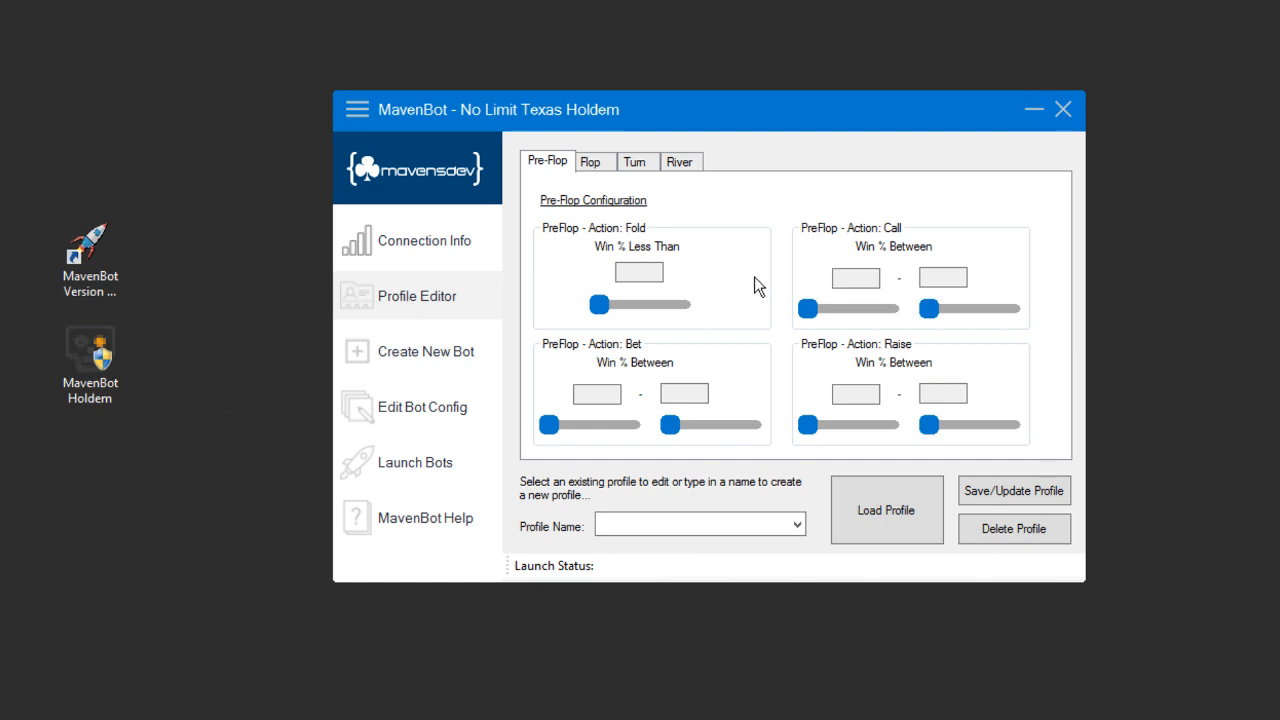
{"action": "left_click", "coordinate": [797, 524]}
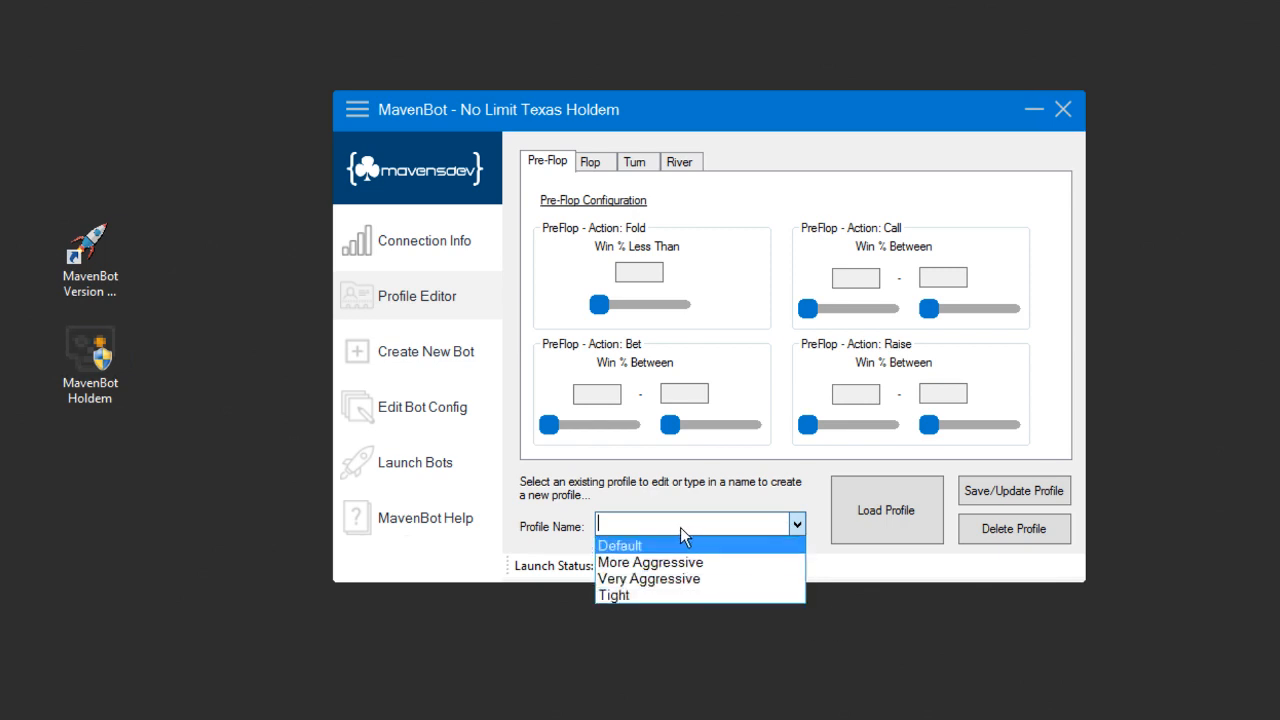
{"action": "left_click", "coordinate": [627, 545]}
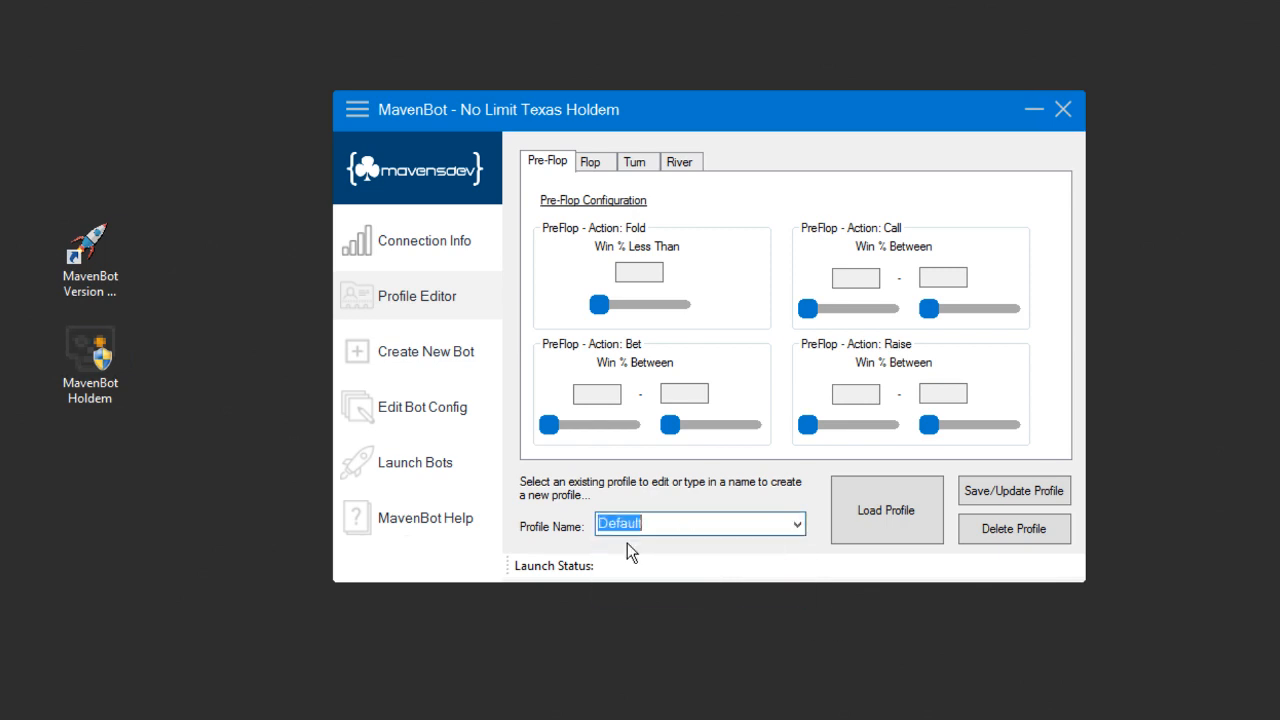
{"action": "left_click", "coordinate": [884, 522]}
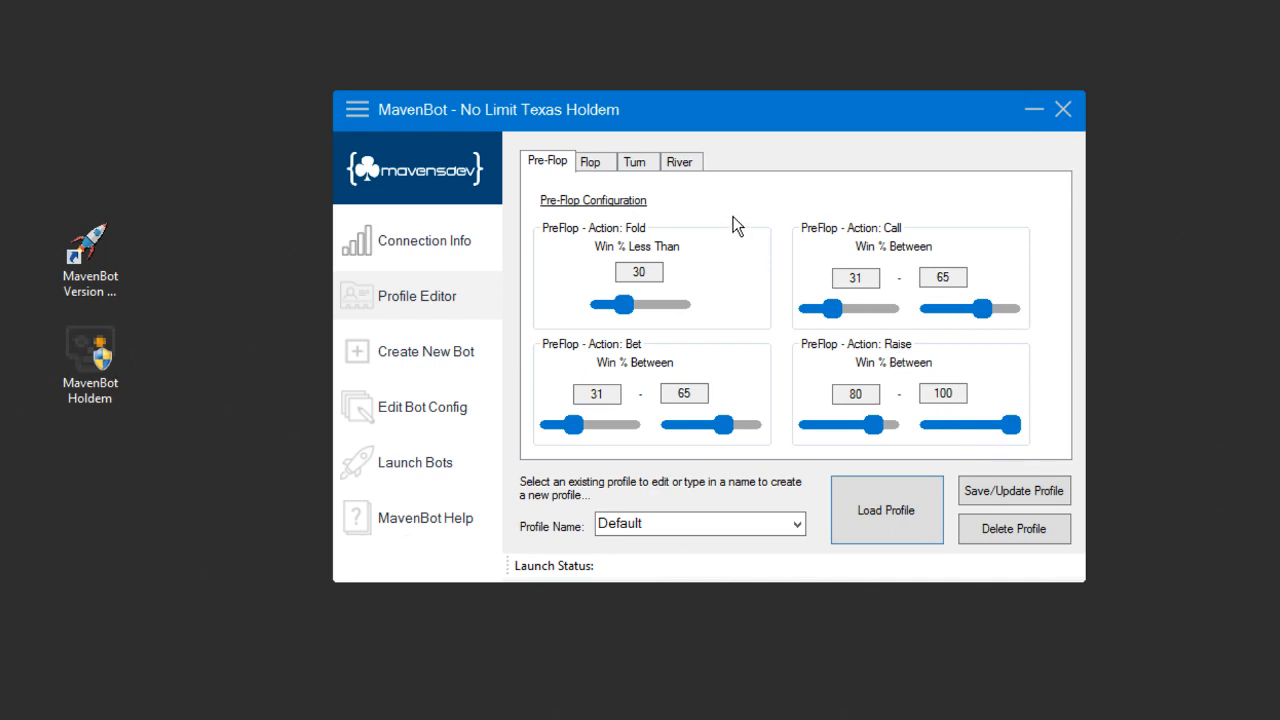
Step: Review the Default profile's win-percentage settings for the Flop, Turn and River stages
{"action": "left_click", "coordinate": [592, 163]}
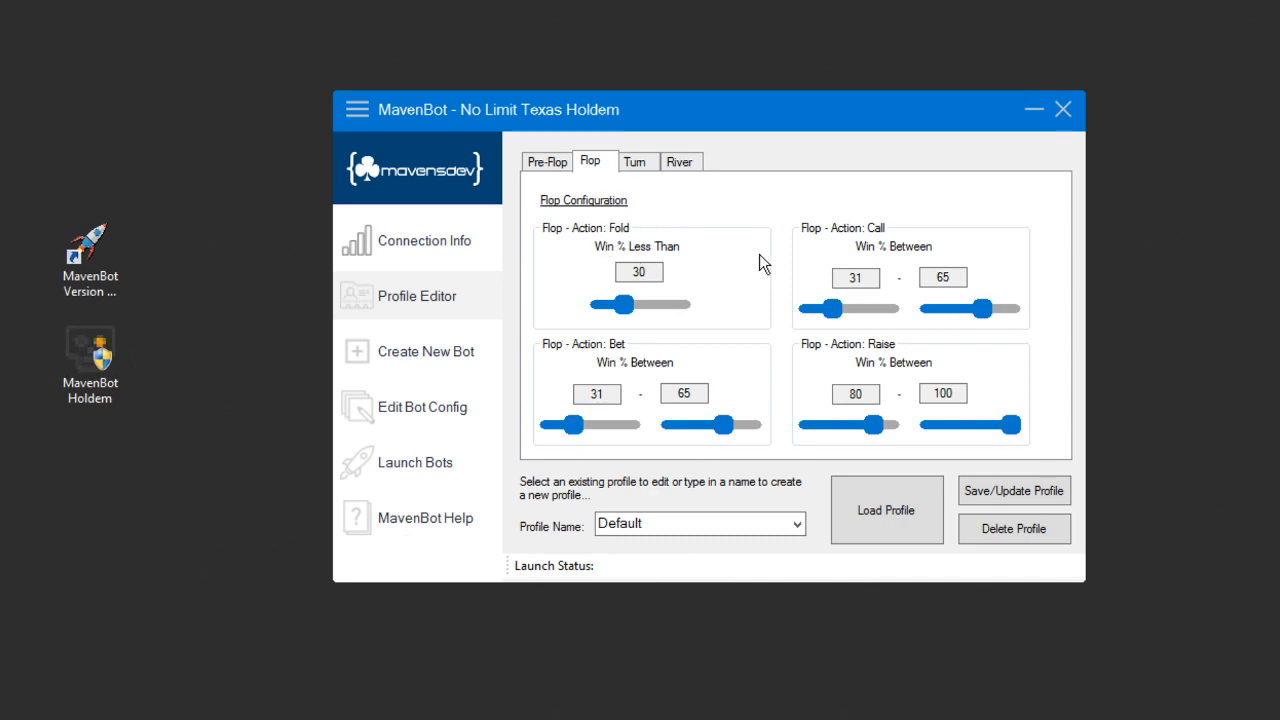
{"action": "left_click", "coordinate": [640, 166]}
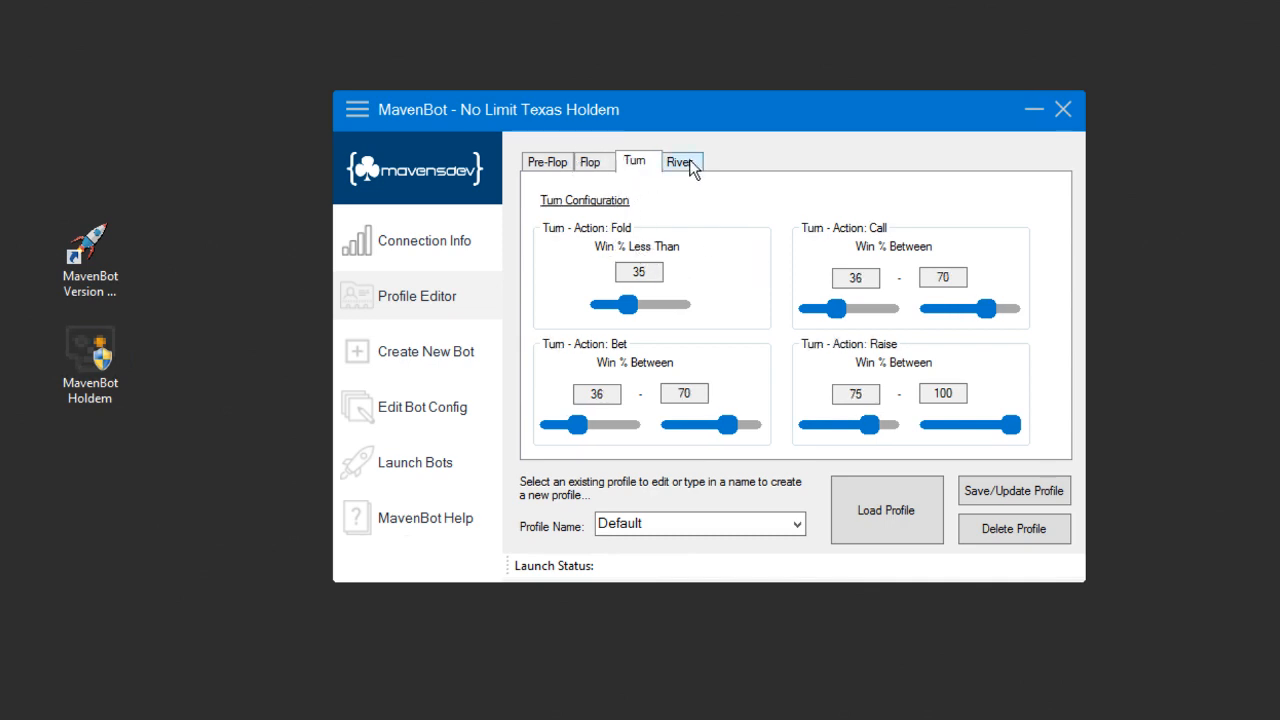
{"action": "left_click", "coordinate": [689, 163]}
{"action": "left_click", "coordinate": [641, 166]}
{"action": "left_click", "coordinate": [600, 168]}
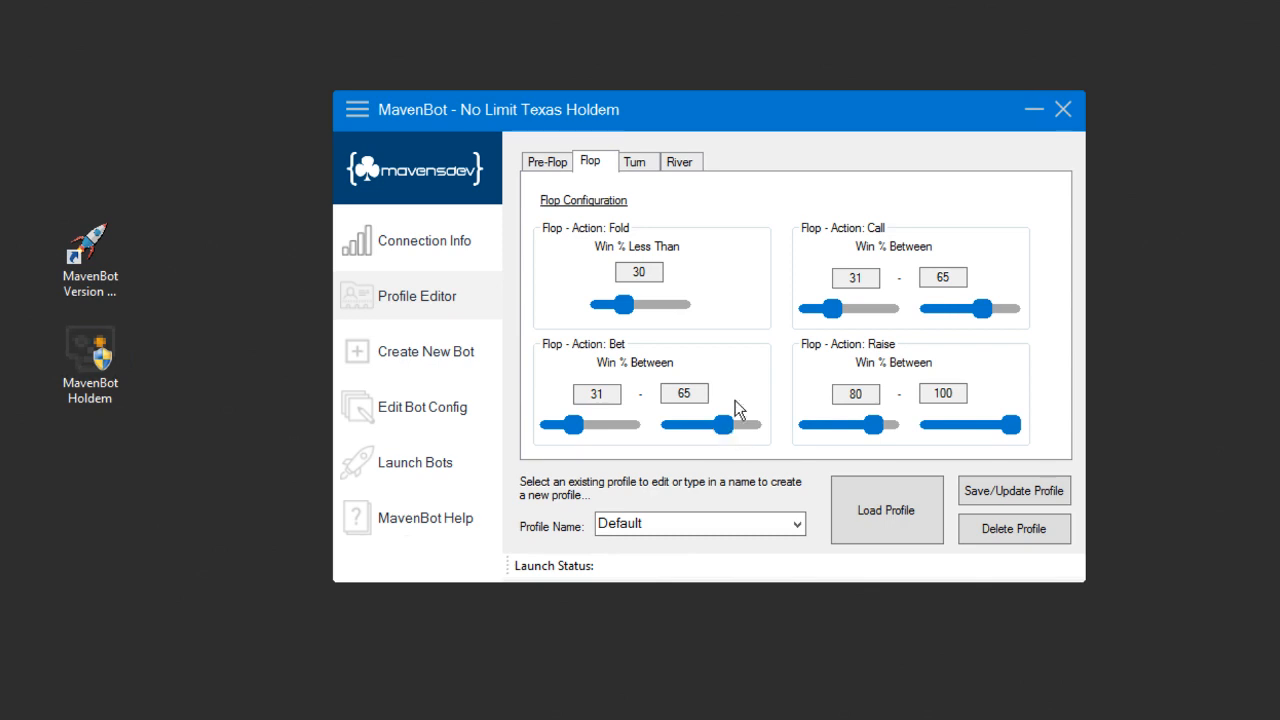
Step: Set the Pre-Flop win percentages to fold below 52, call and bet between 52 and 85, and raise between 62 and 100
{"action": "left_click", "coordinate": [532, 163]}
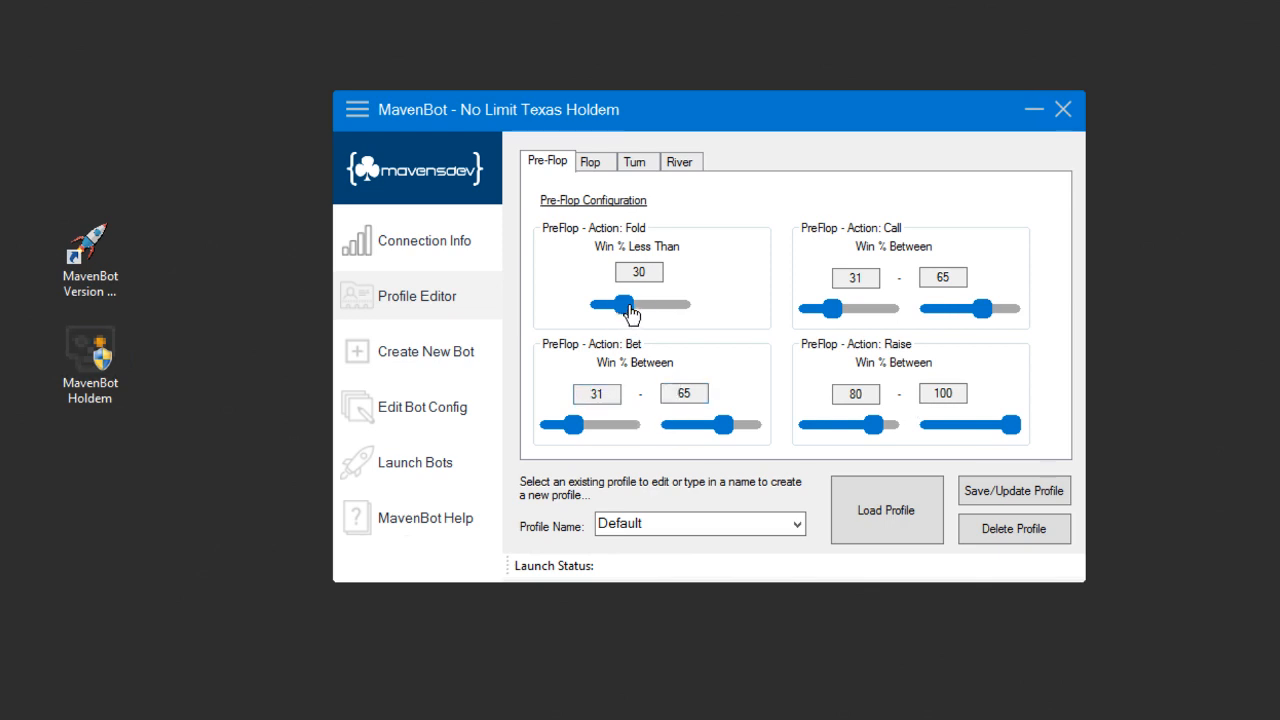
{"action": "left_click_drag", "start_coordinate": [624, 308], "coordinate": [642, 320]}
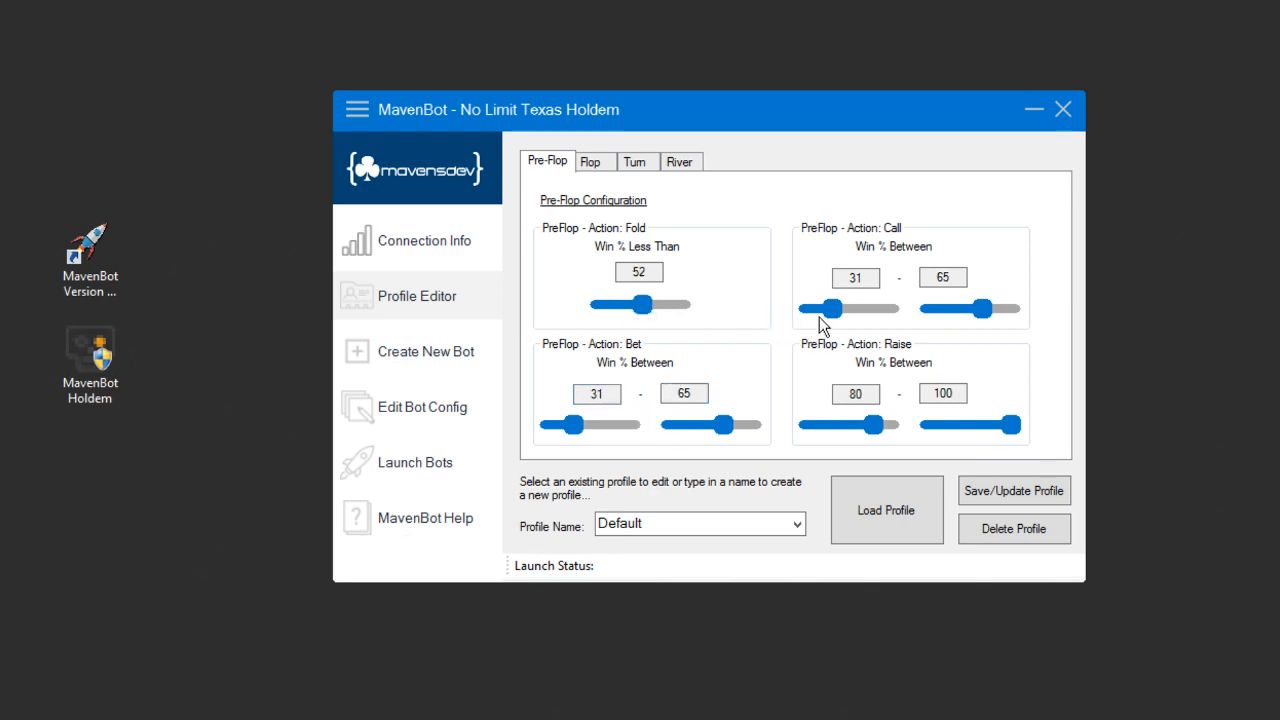
{"action": "left_click_drag", "start_coordinate": [828, 320], "coordinate": [838, 318]}
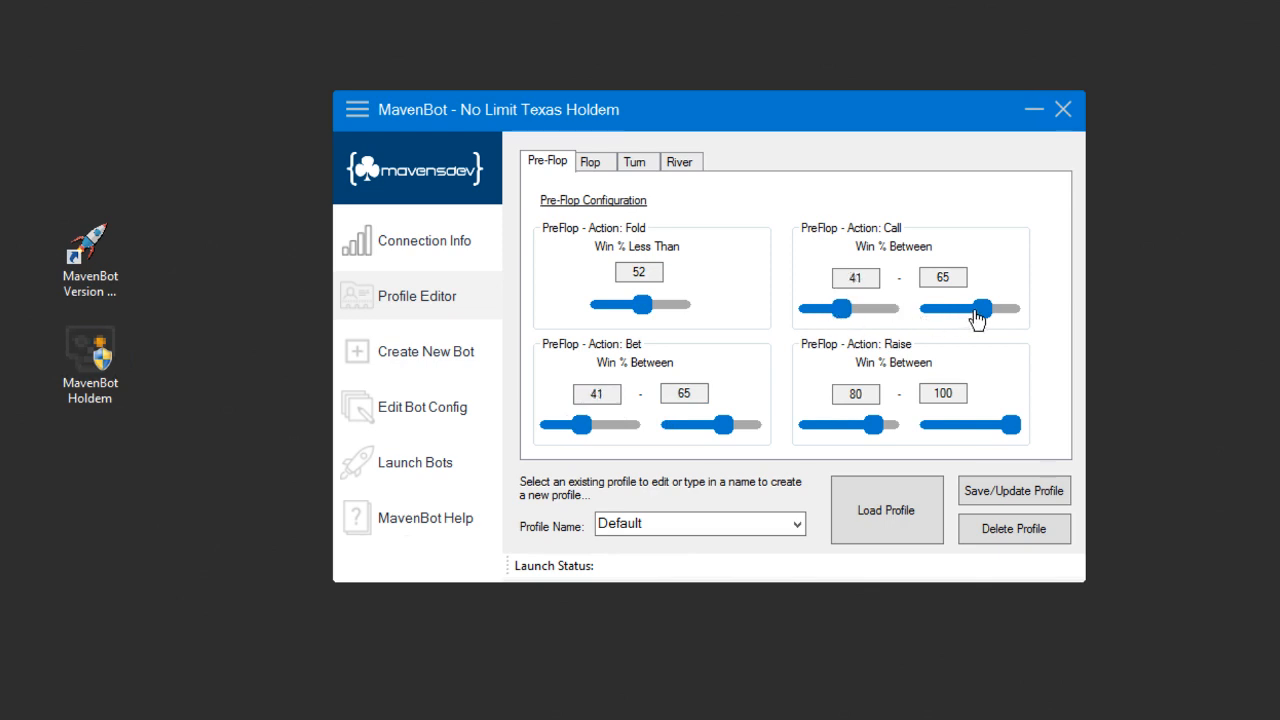
{"action": "left_click_drag", "start_coordinate": [976, 318], "coordinate": [972, 318]}
{"action": "mouse_move", "coordinate": [583, 425]}
{"action": "left_mouse_down"}
{"action": "mouse_move", "coordinate": [570, 430]}
{"action": "mouse_move", "coordinate": [592, 428]}
{"action": "left_mouse_up"}
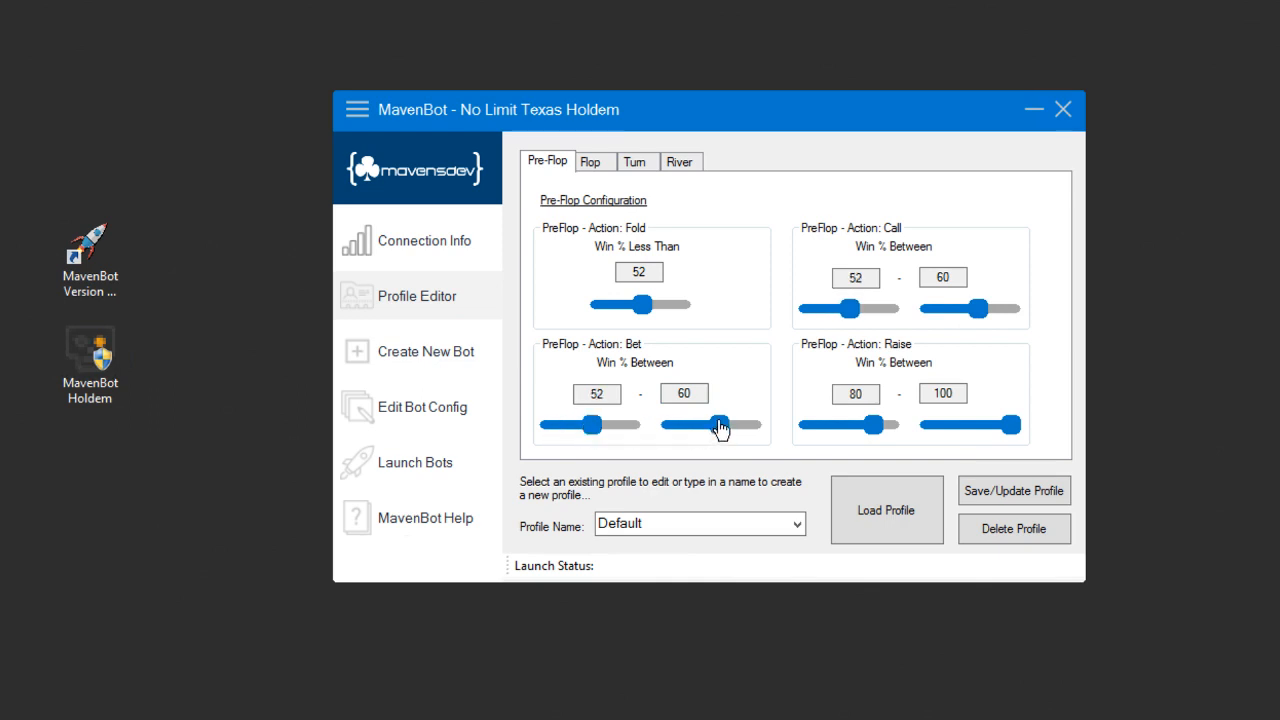
{"action": "left_click_drag", "start_coordinate": [726, 437], "coordinate": [740, 434]}
{"action": "left_click_drag", "start_coordinate": [872, 426], "coordinate": [859, 426]}
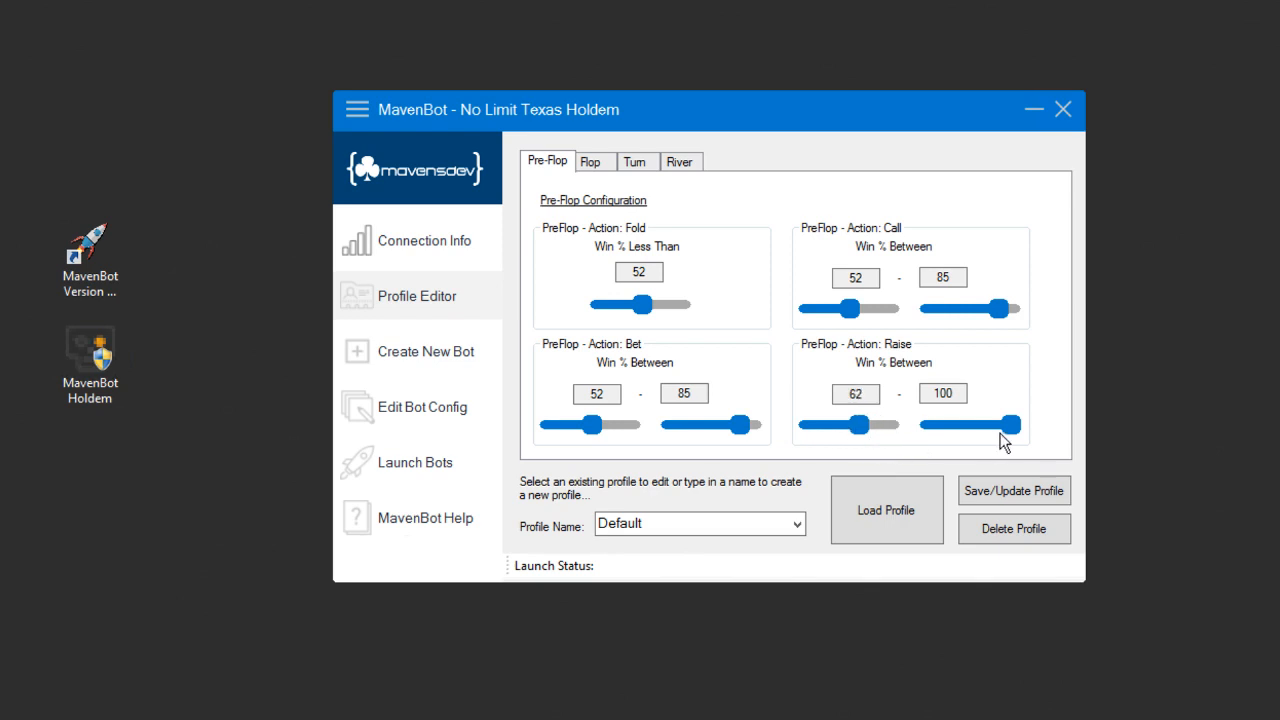
{"action": "left_click_drag", "start_coordinate": [1003, 428], "coordinate": [1025, 426]}
Step: Set the Flop win percentages to fold below 57, call and bet between 25 and 58, and raise from 61
{"action": "left_click", "coordinate": [589, 162]}
{"action": "mouse_move", "coordinate": [645, 304]}
{"action": "left_mouse_down"}
{"action": "mouse_move", "coordinate": [625, 306]}
{"action": "mouse_move", "coordinate": [646, 306]}
{"action": "left_mouse_up"}
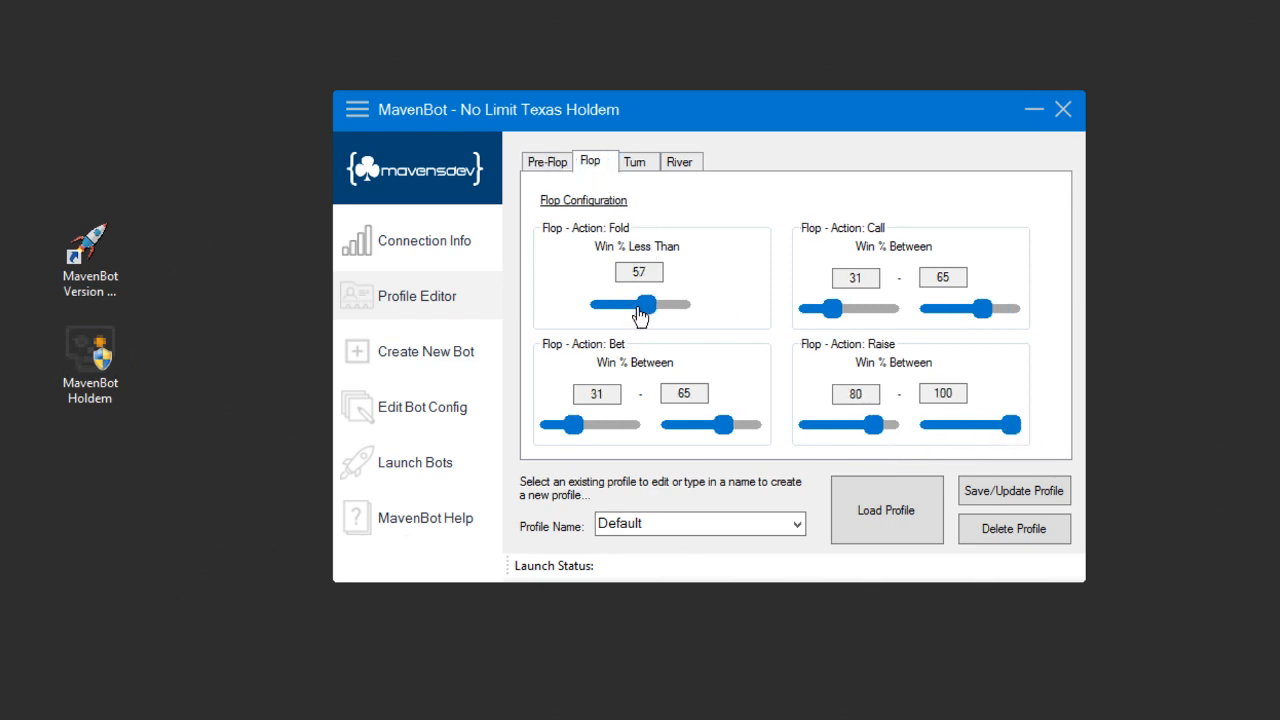
{"action": "left_click_drag", "start_coordinate": [831, 312], "coordinate": [826, 314]}
{"action": "left_click_drag", "start_coordinate": [978, 312], "coordinate": [968, 320]}
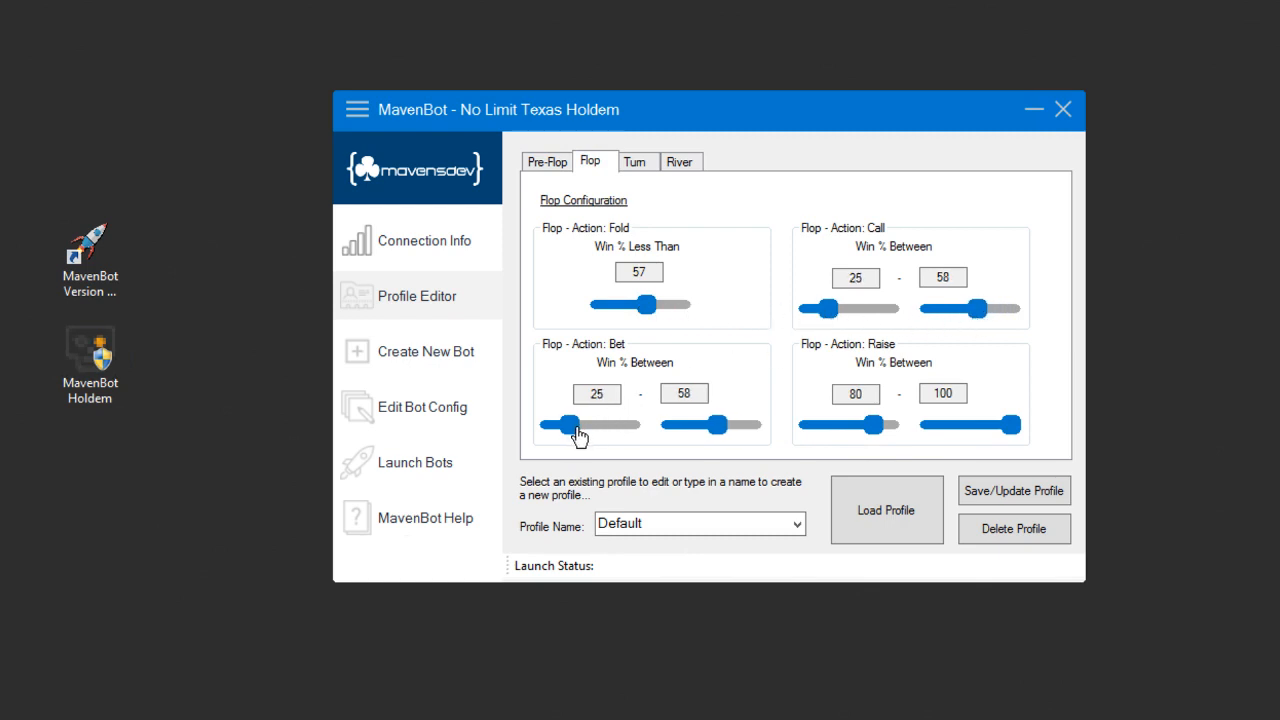
{"action": "left_click_drag", "start_coordinate": [874, 427], "coordinate": [857, 425]}
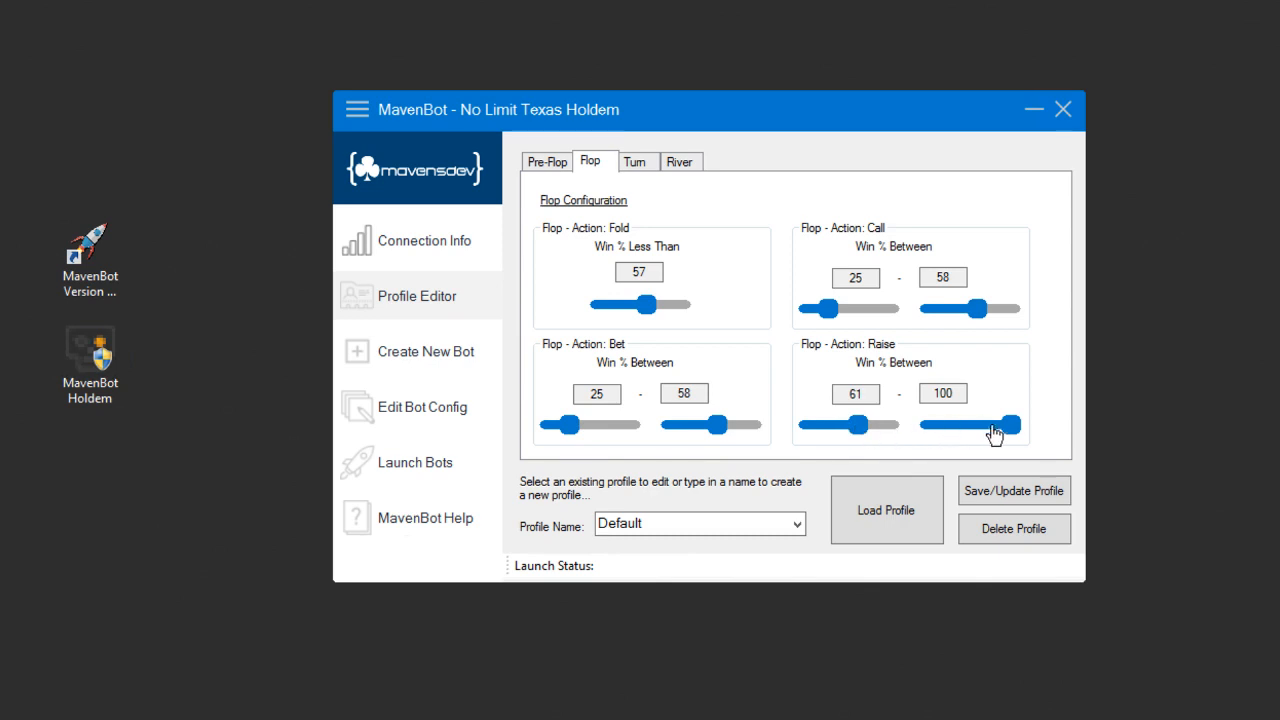
{"action": "left_click_drag", "start_coordinate": [1005, 432], "coordinate": [988, 428]}
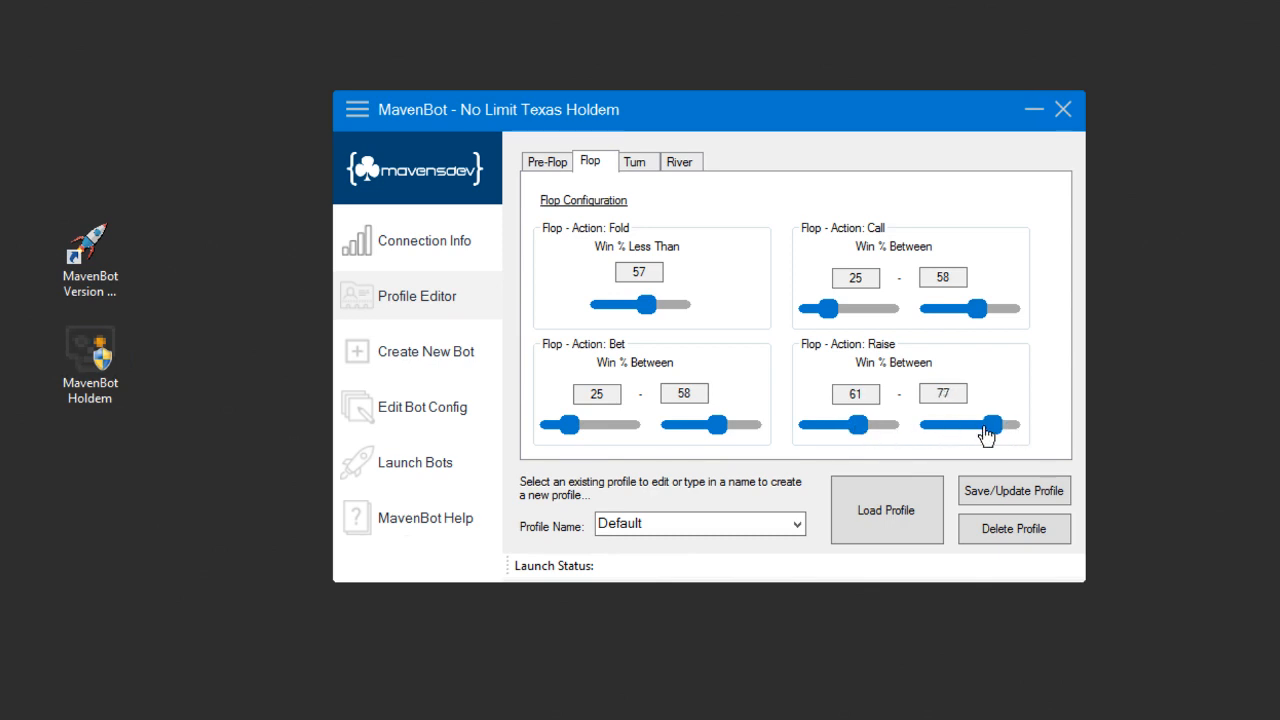
Step: Save the adjusted settings as a new profile named MyTestProfile
{"action": "left_click", "coordinate": [650, 162]}
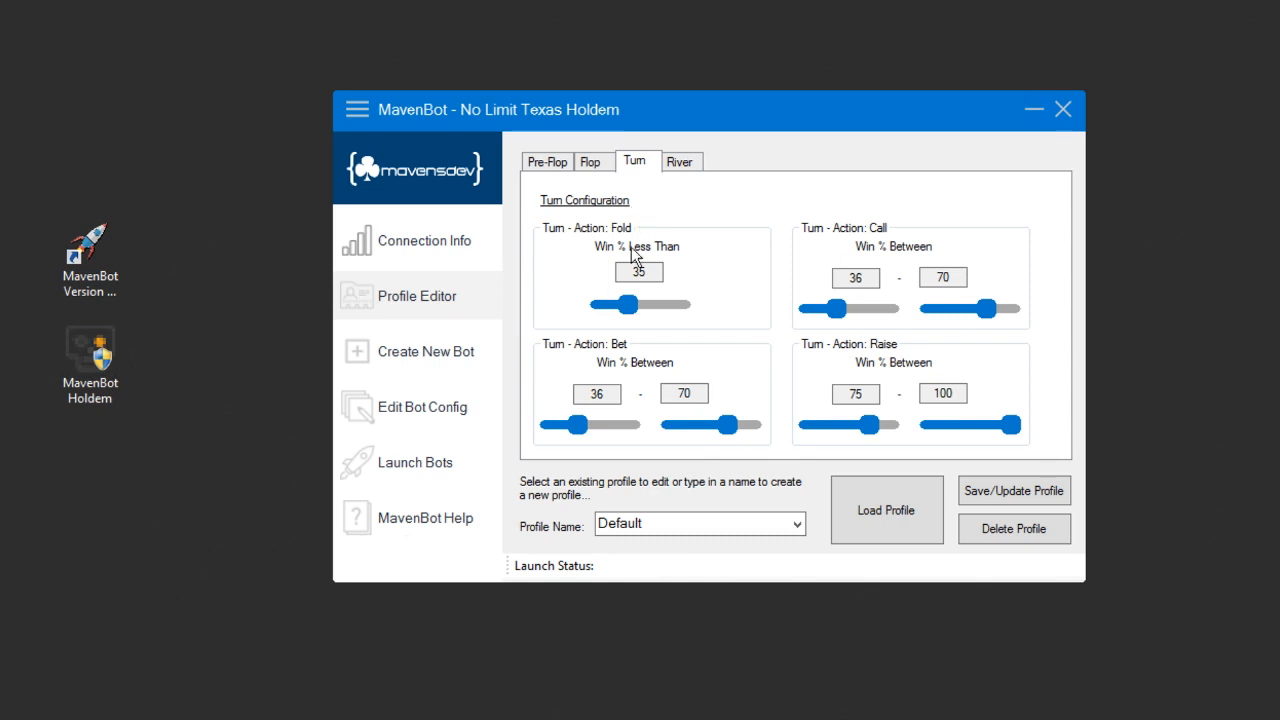
{"action": "left_click", "coordinate": [683, 523]}
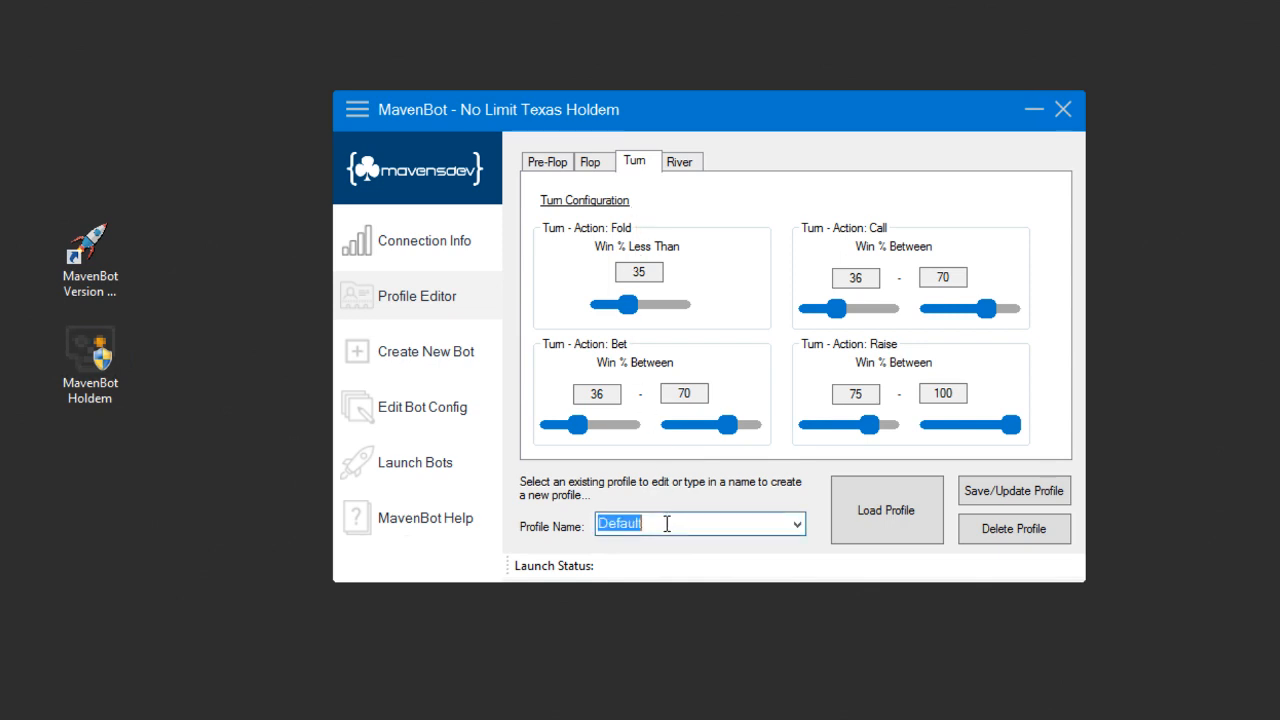
{"action": "type", "text": "MyTest"}
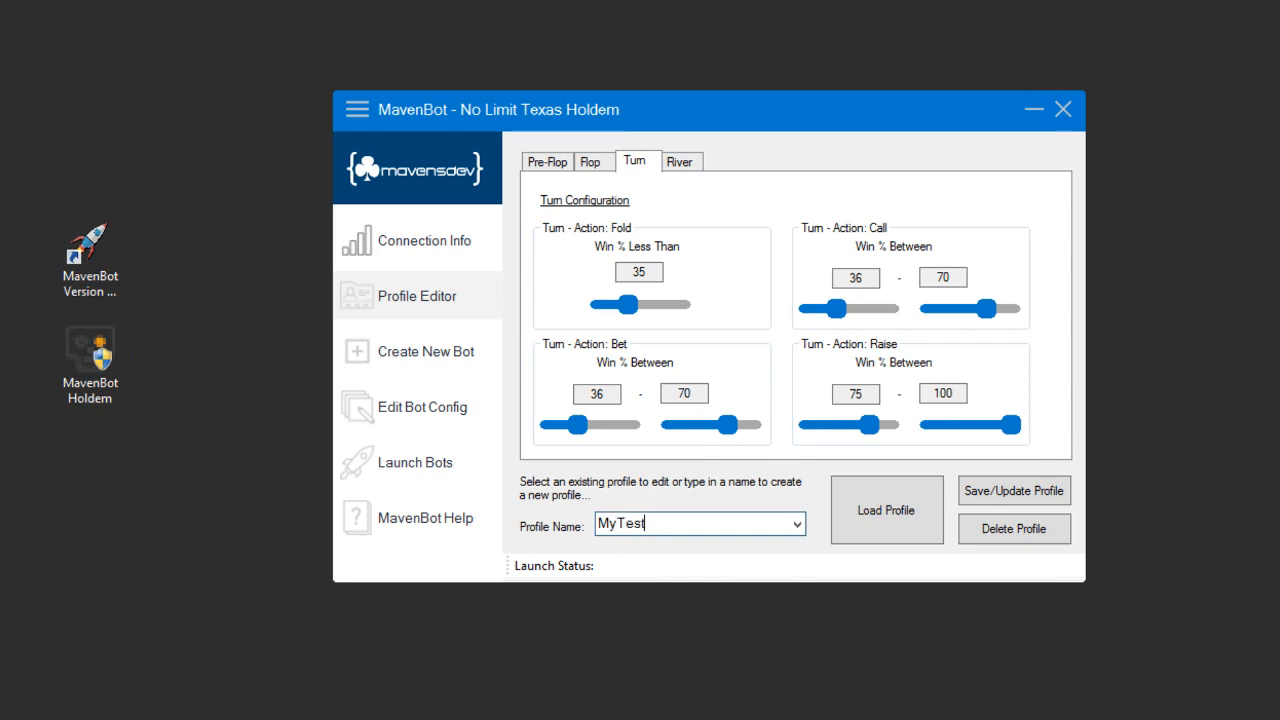
{"action": "type", "text": "Profile"}
{"action": "left_click", "coordinate": [1018, 500]}
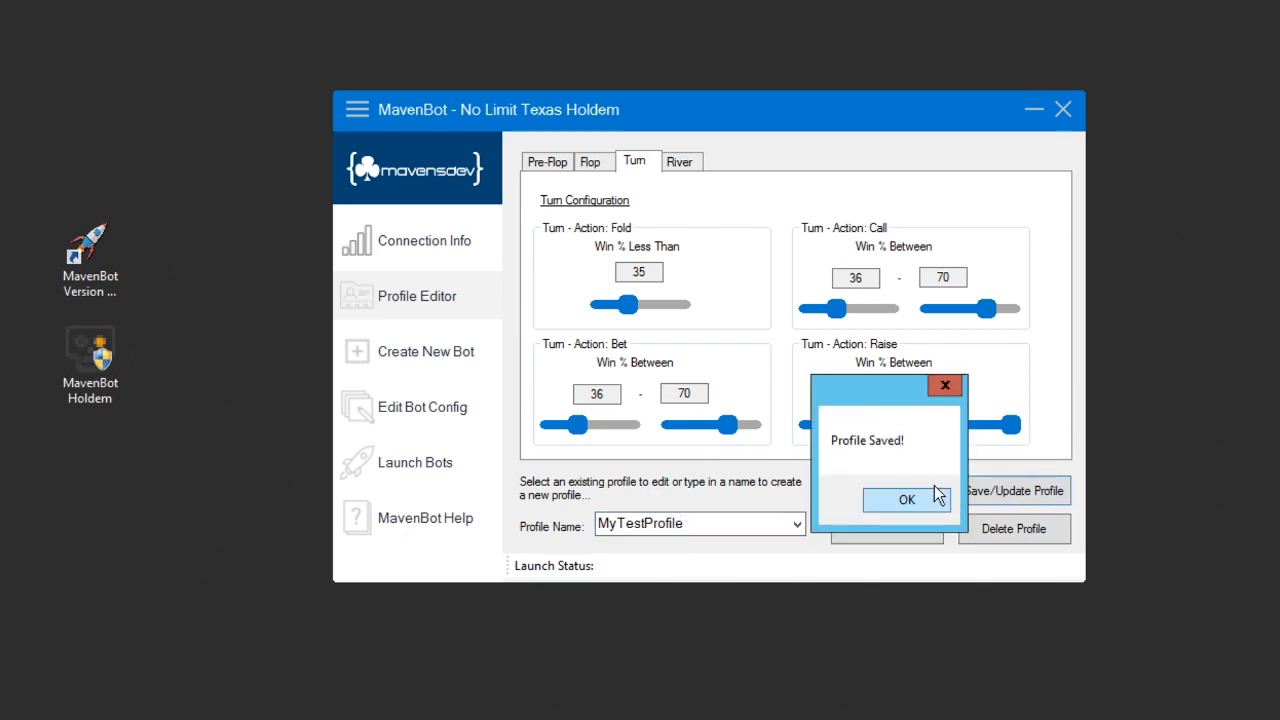
{"action": "left_click", "coordinate": [907, 500]}
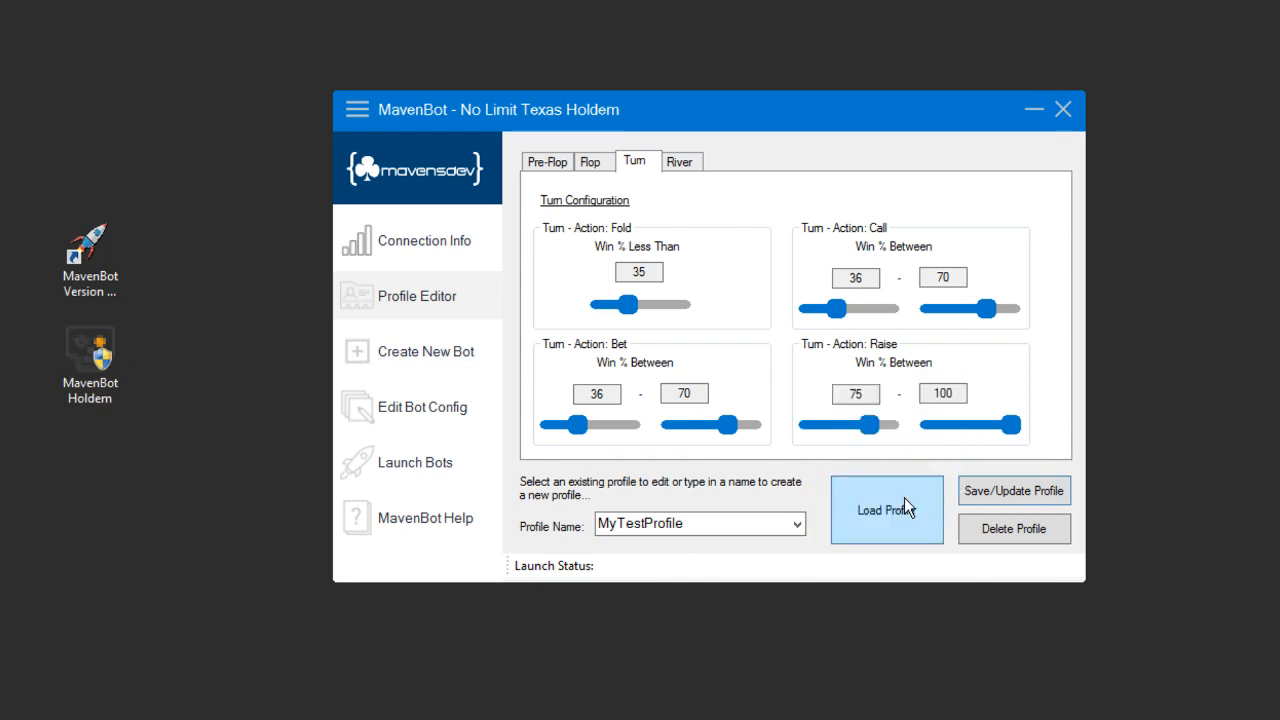
Step: Check whether the list of profiles offers MyTestProfile, reopening the Profile Editor to look again
{"action": "left_click", "coordinate": [797, 524]}
{"action": "left_click", "coordinate": [806, 512]}
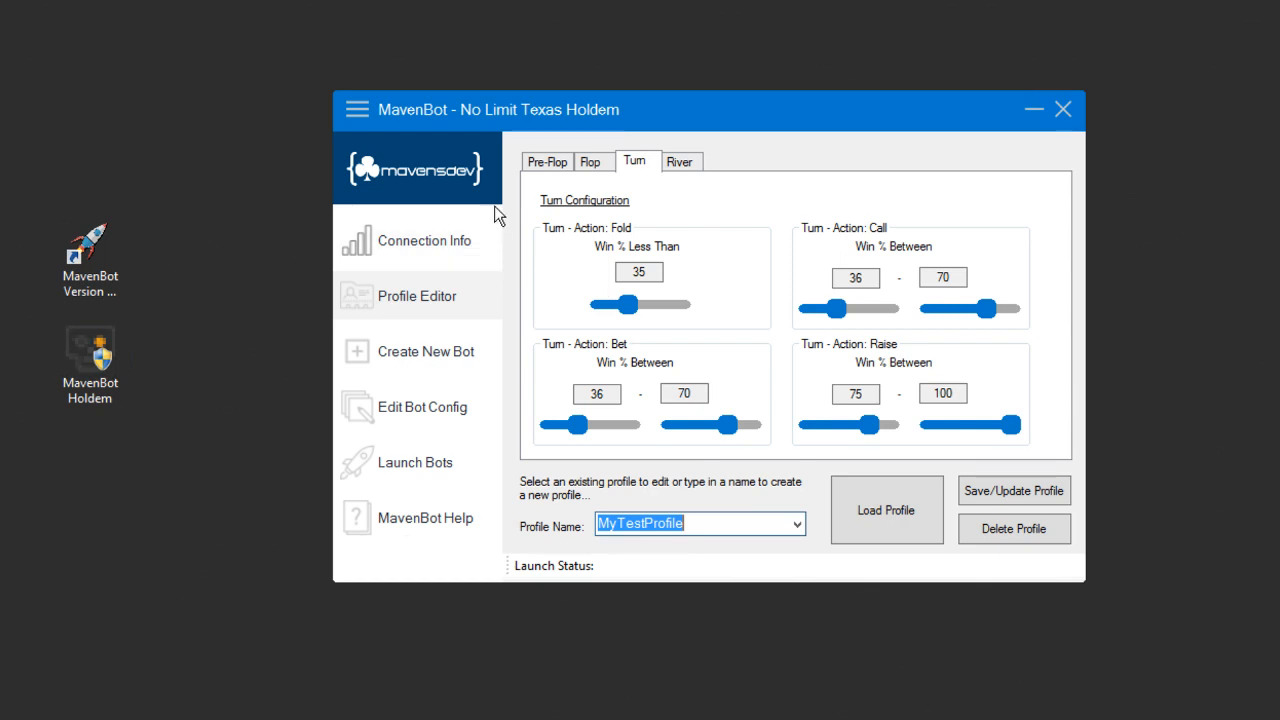
{"action": "left_click", "coordinate": [474, 246]}
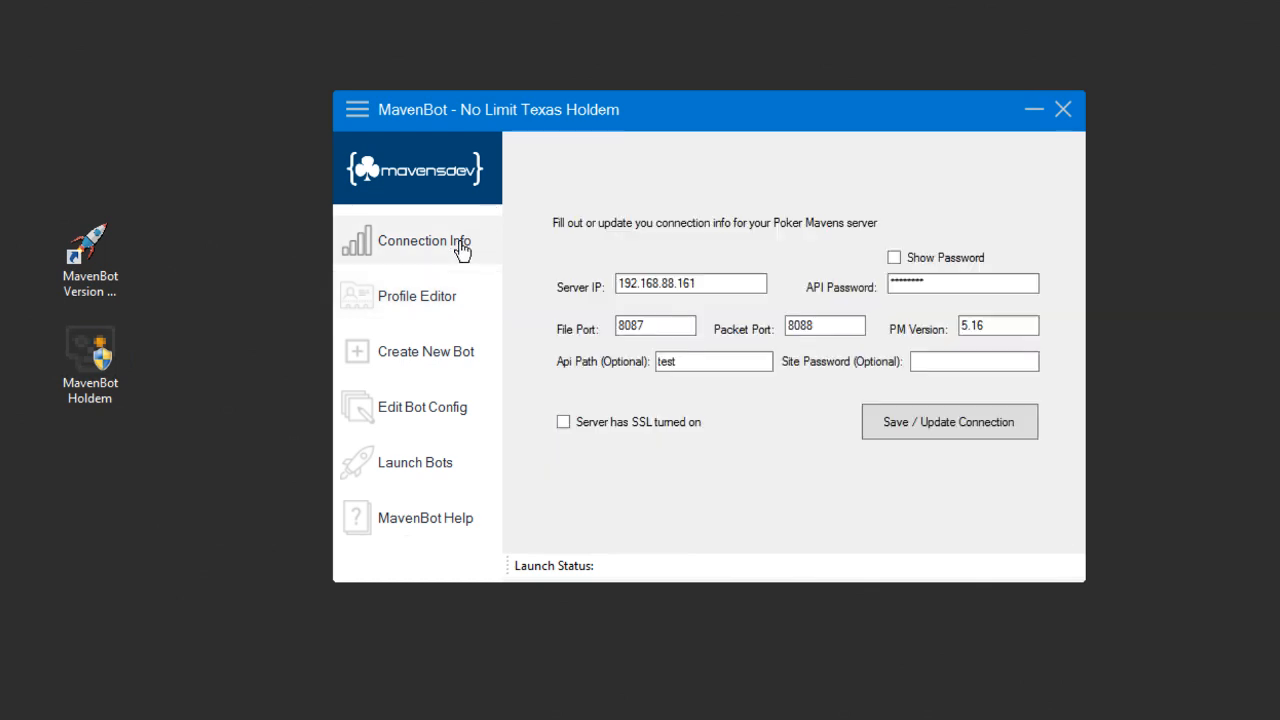
{"action": "left_click", "coordinate": [445, 305]}
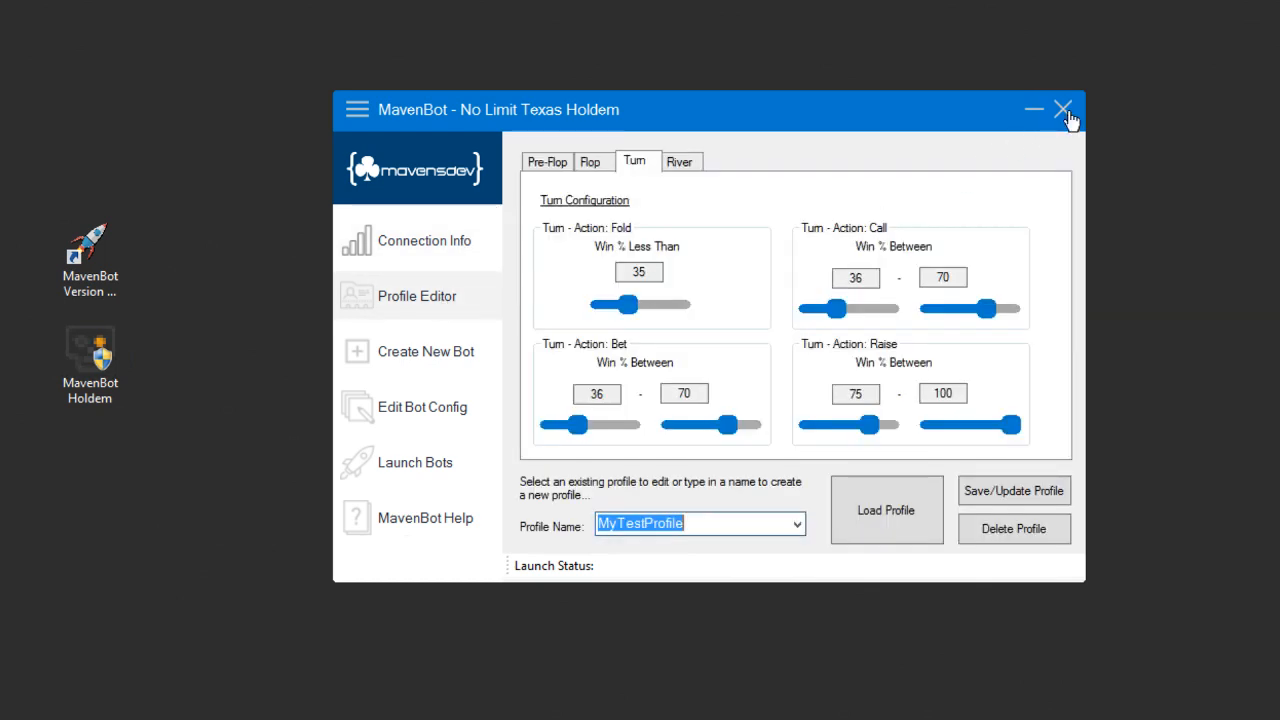
{"action": "left_click", "coordinate": [799, 524]}
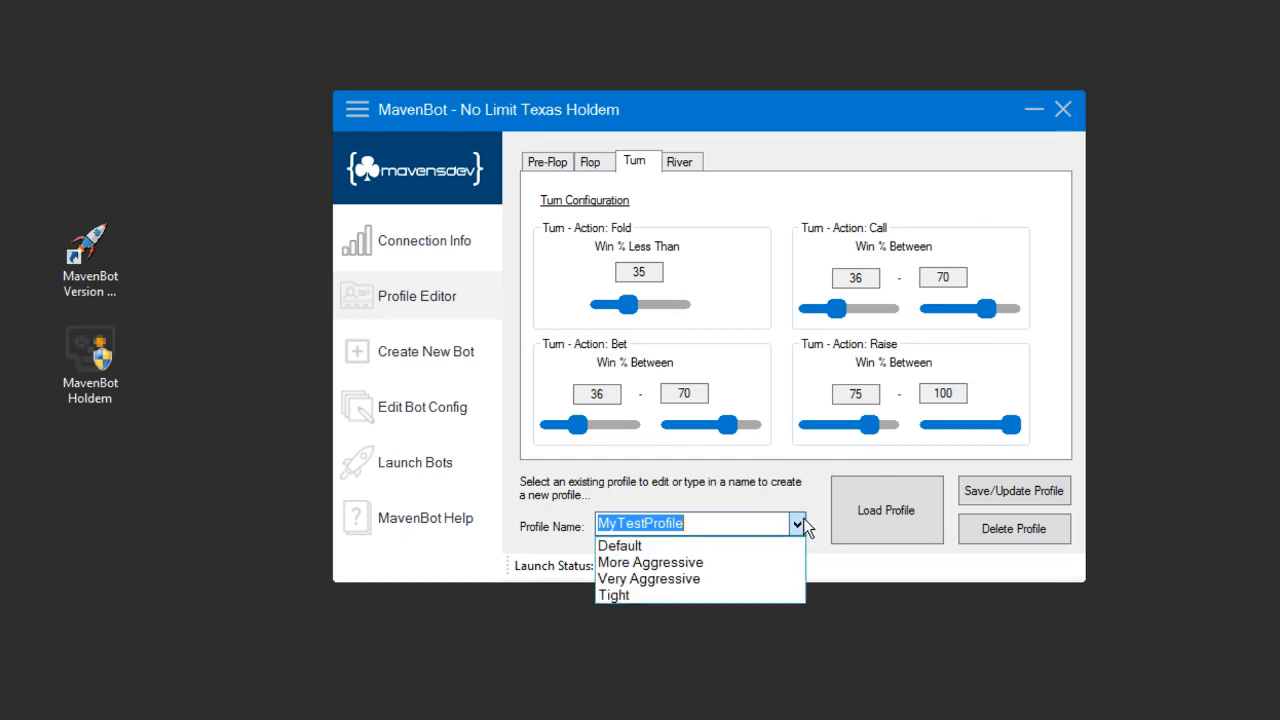
{"action": "left_click", "coordinate": [806, 527]}
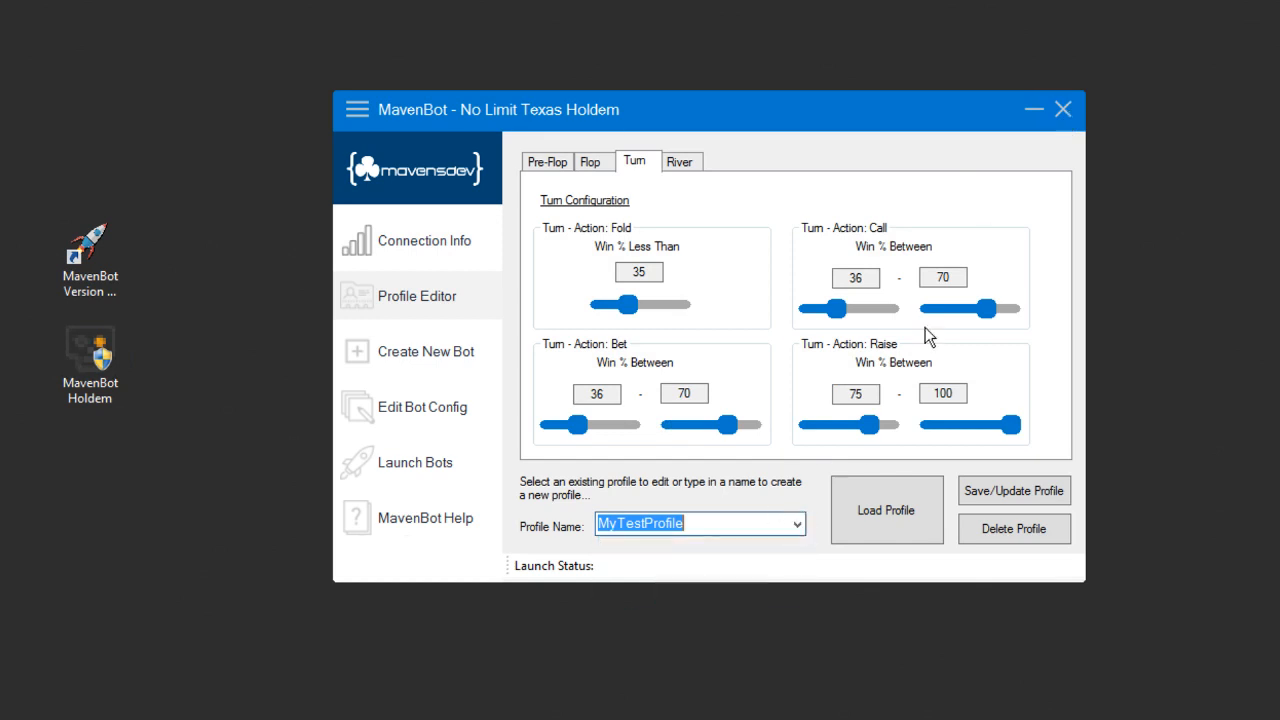
Step: Close MavenBot and relaunch it as administrator, allowing the changes
{"action": "left_click", "coordinate": [1063, 109]}
{"action": "right_click", "coordinate": [78, 238]}
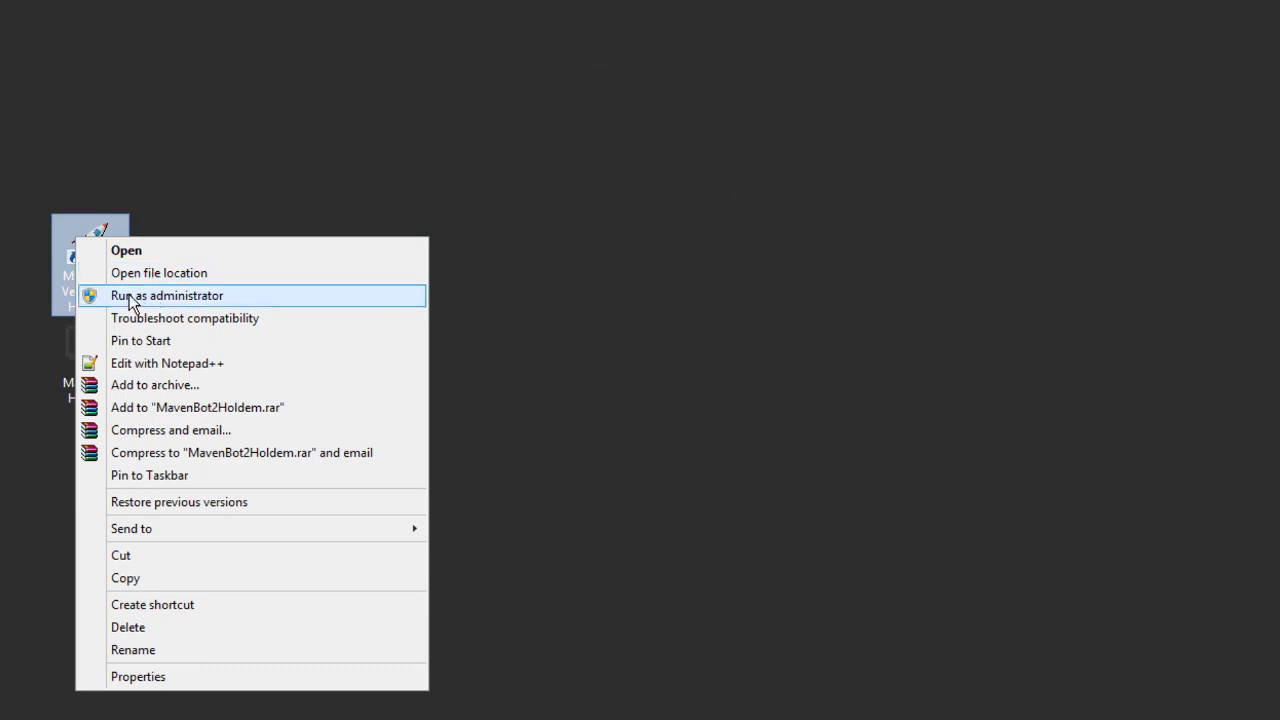
{"action": "left_click", "coordinate": [130, 296]}
{"action": "left_click", "coordinate": [995, 479]}
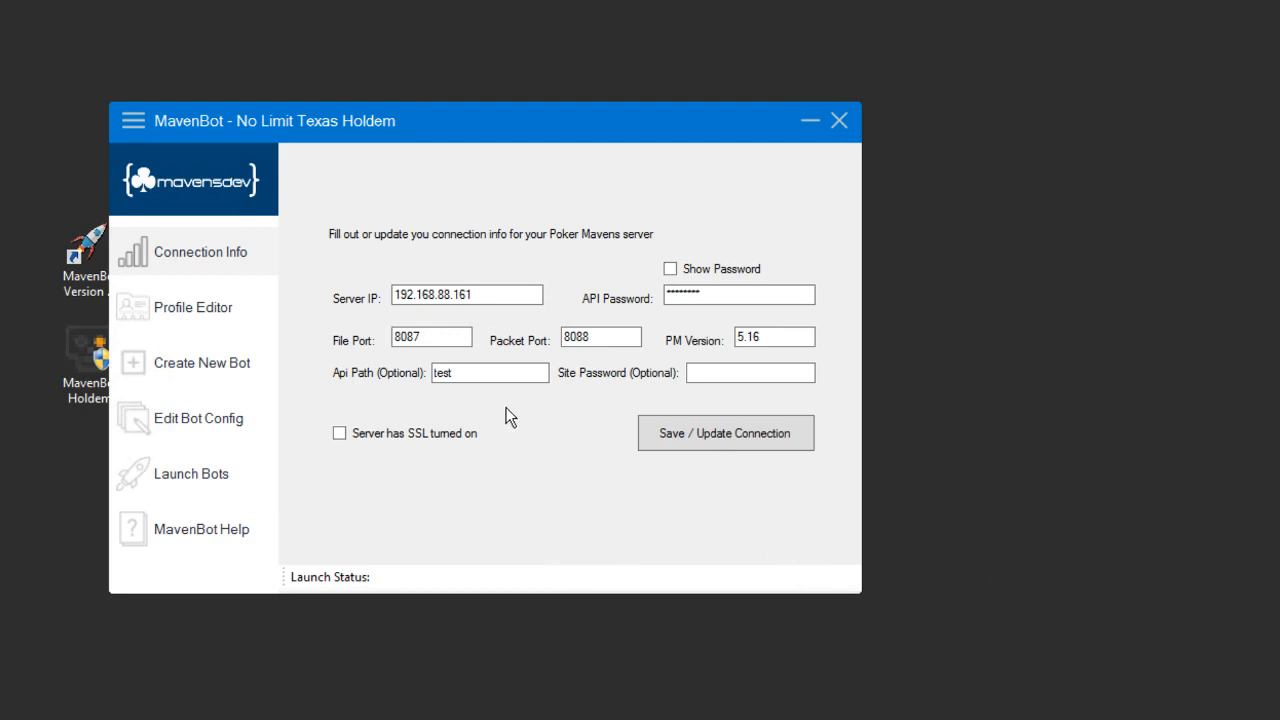
Step: Load MyTestProfile in the Profile Editor and move the window clear of the desktop shortcuts
{"action": "left_click", "coordinate": [211, 316]}
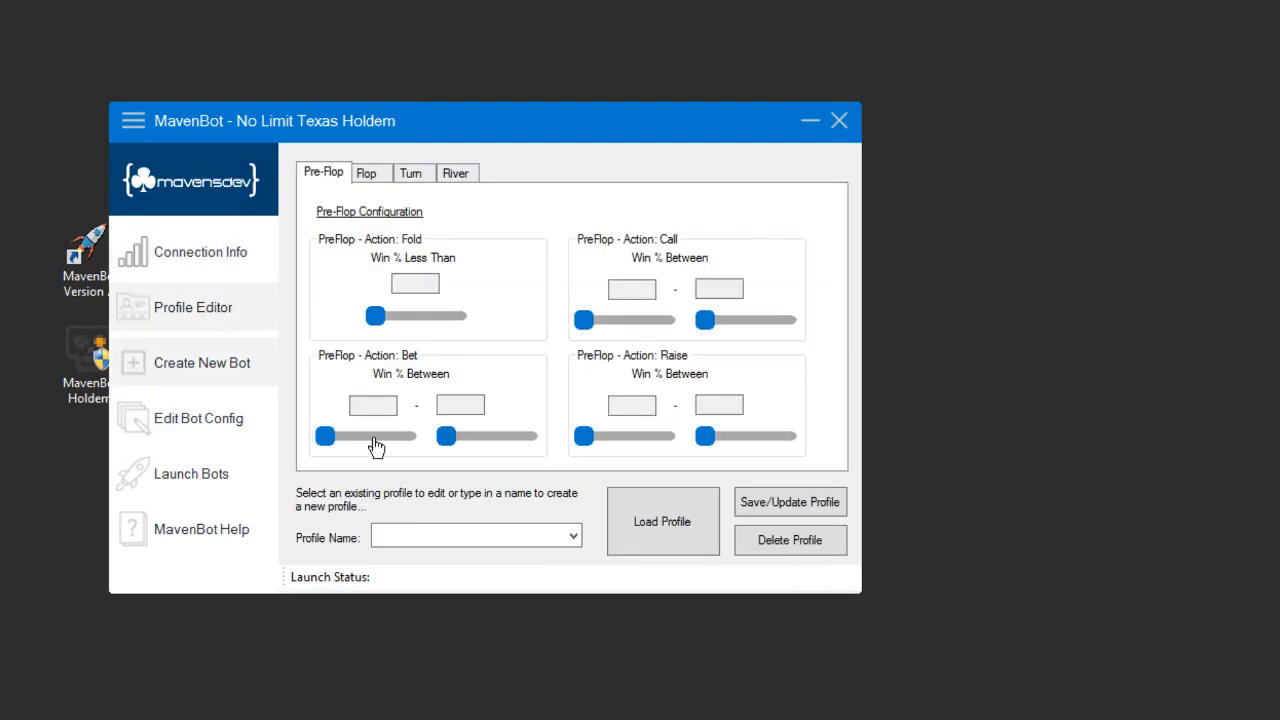
{"action": "left_click", "coordinate": [576, 540]}
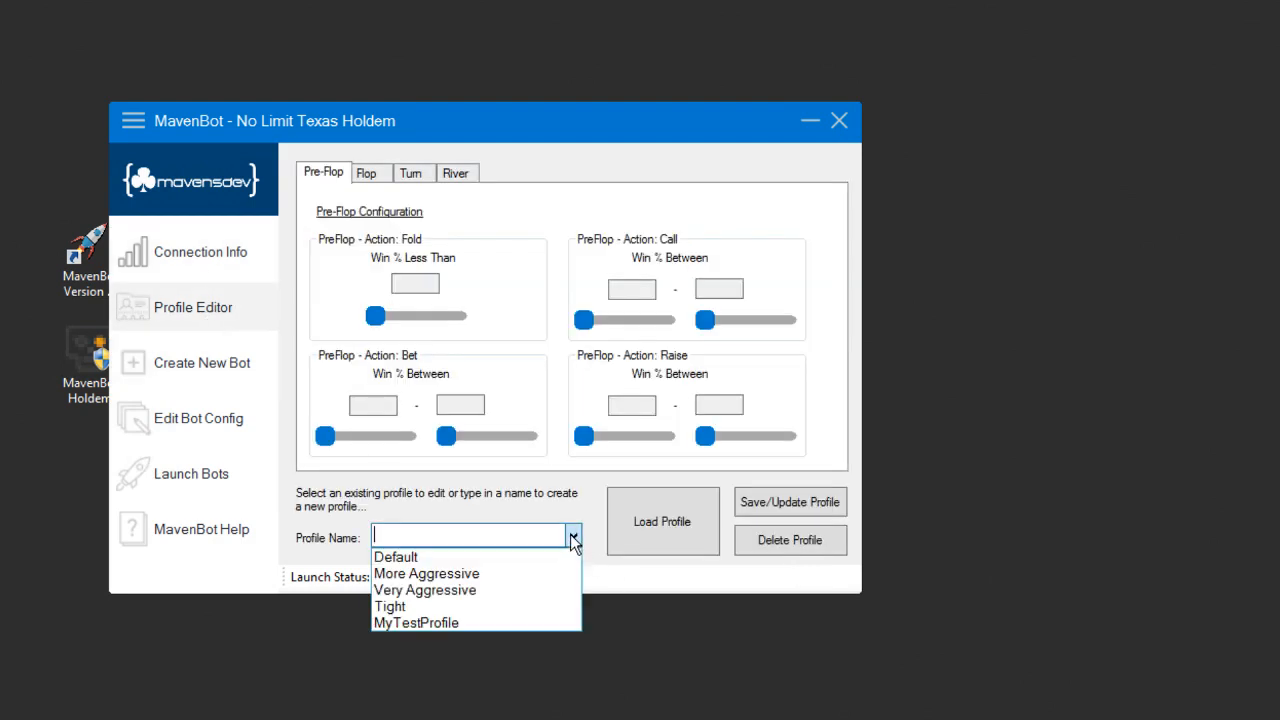
{"action": "left_click", "coordinate": [441, 623]}
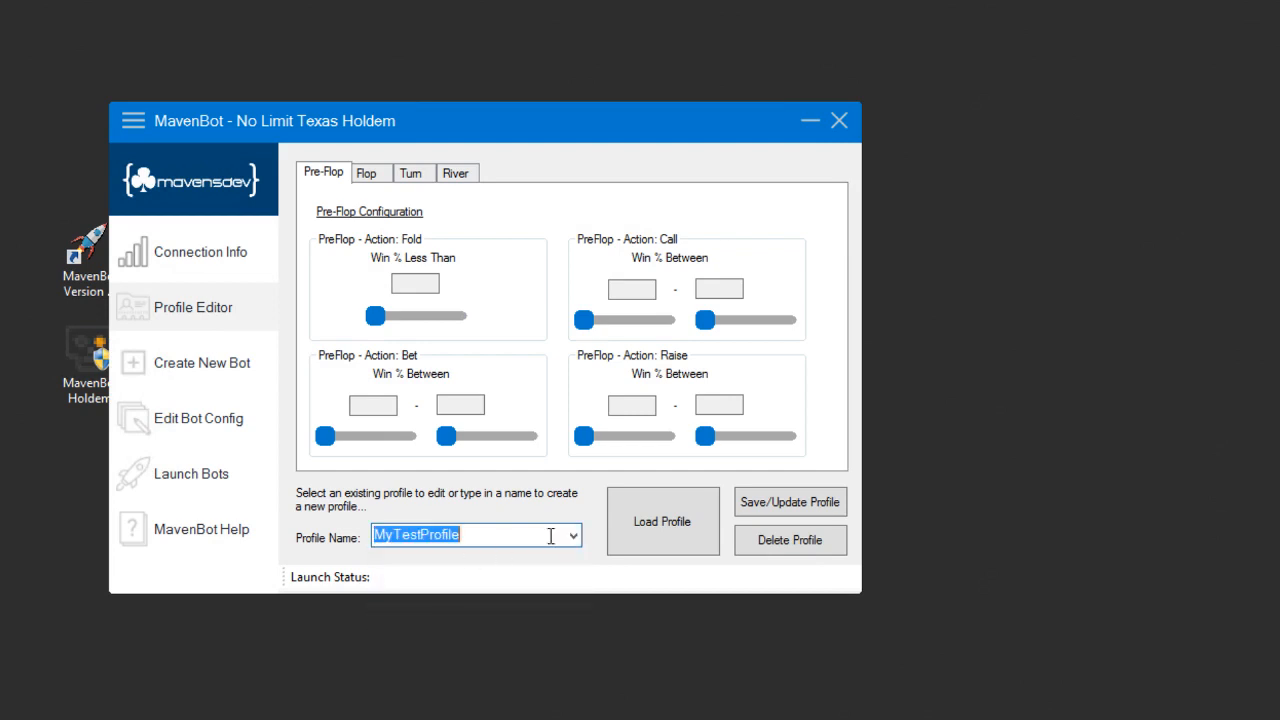
{"action": "left_click", "coordinate": [676, 524]}
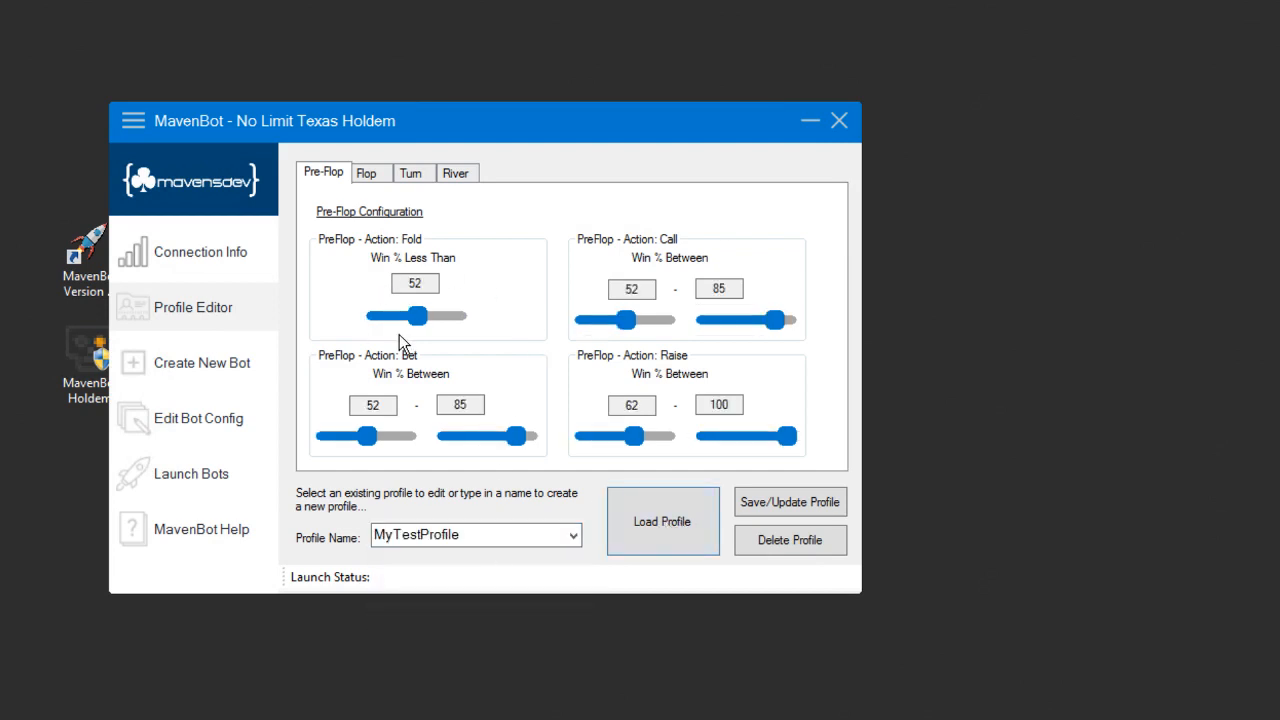
{"action": "left_click_drag", "start_coordinate": [540, 147], "coordinate": [862, 157]}
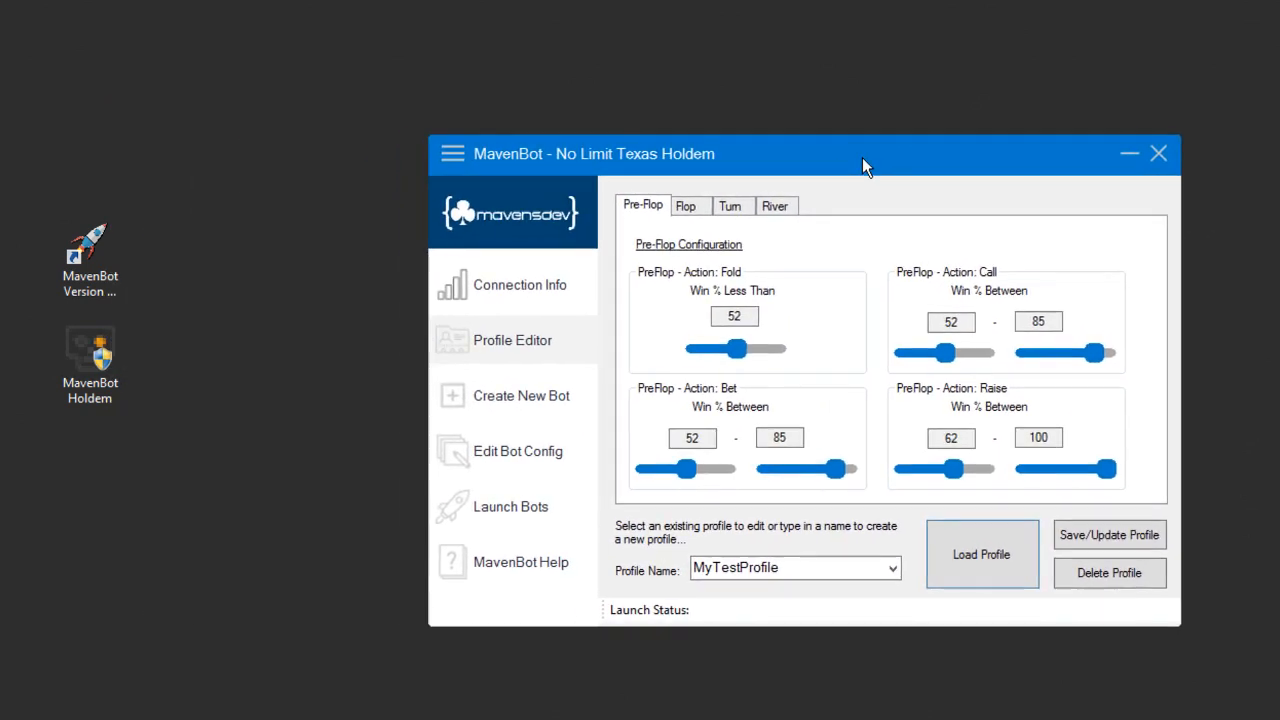